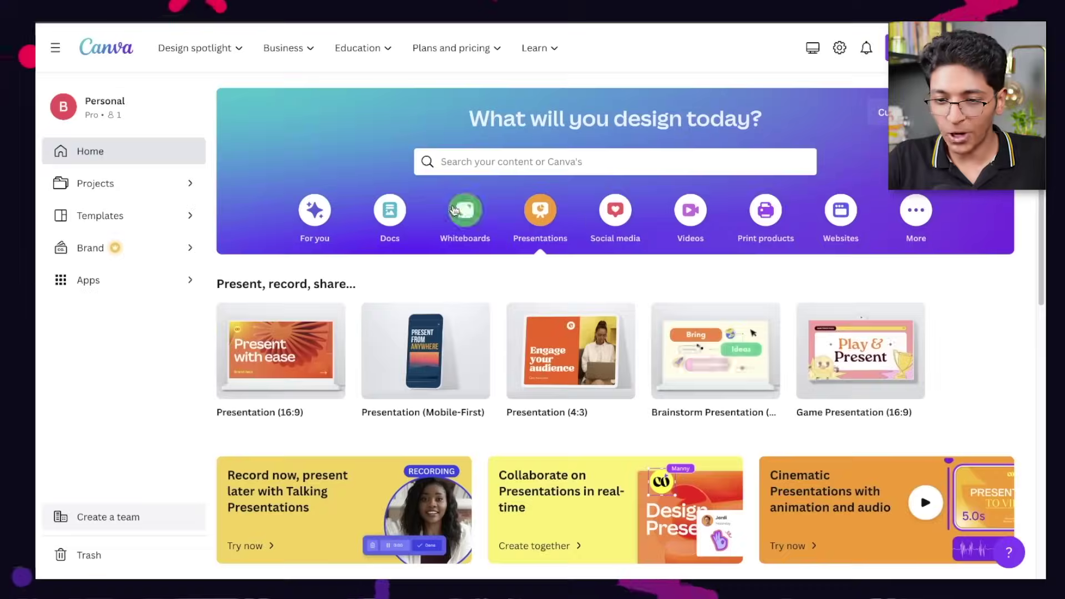
Show the Docs category on the Canva home page, with Doc and Docs to Decks options
left_click(379, 209)
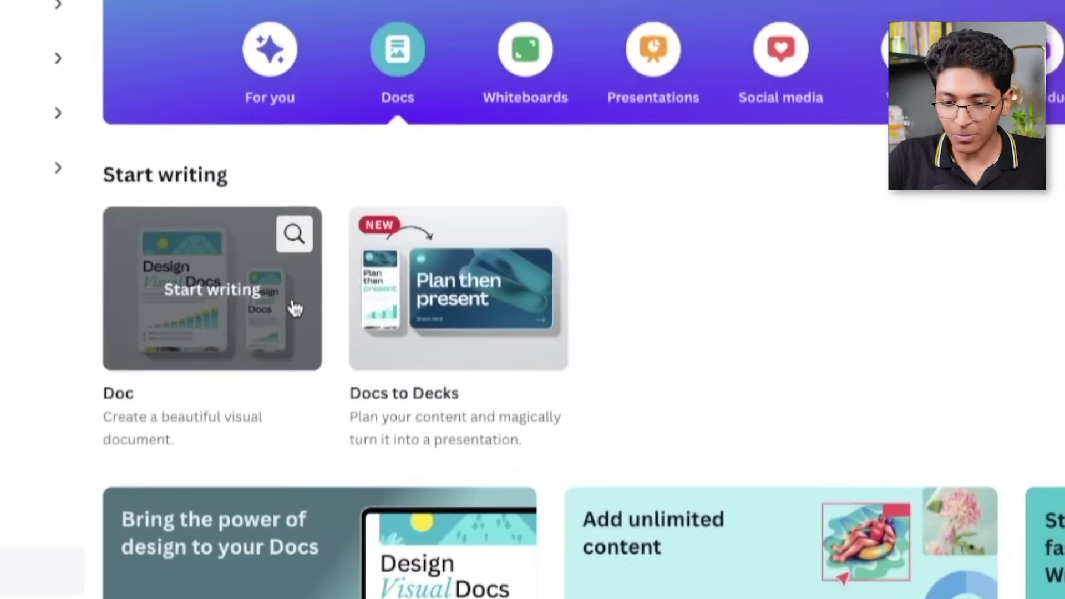
Create a blank Doc and call up Magic Write from the first line's quick actions
left_click(294, 451)
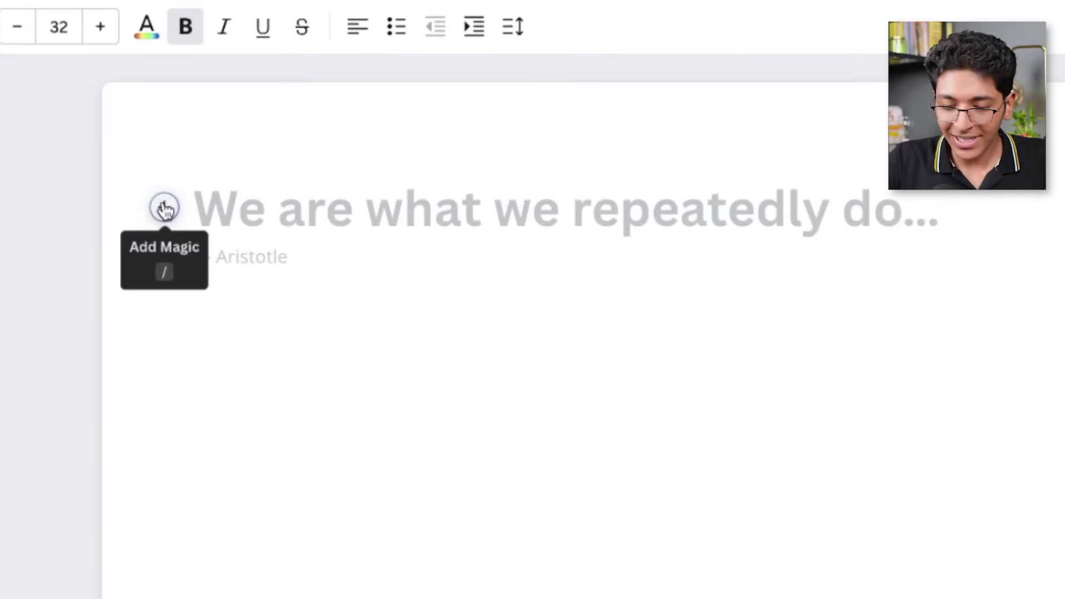
left_click(299, 184)
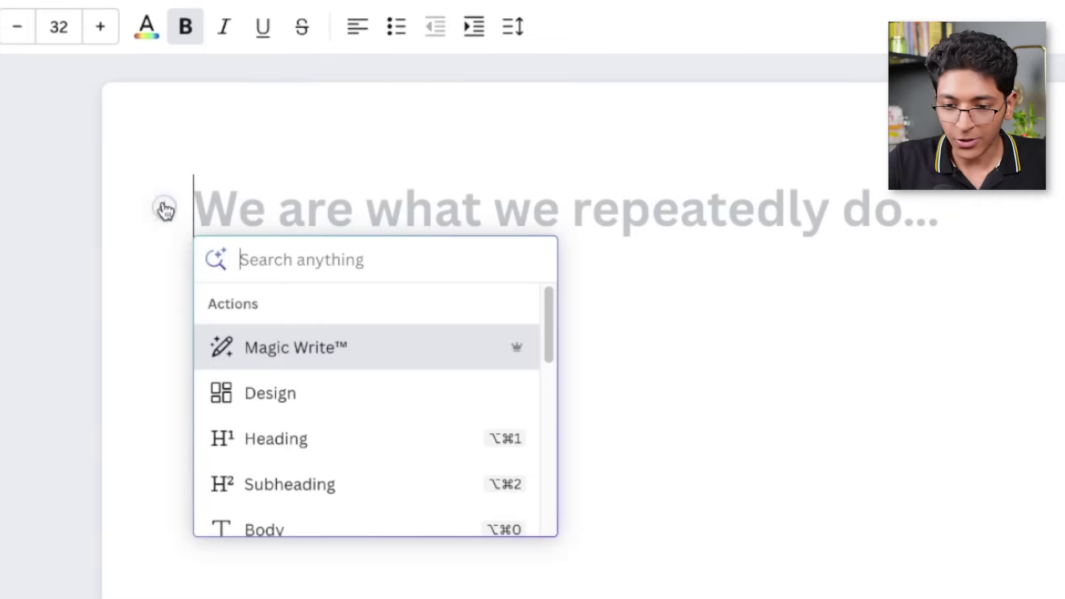
left_click(368, 347)
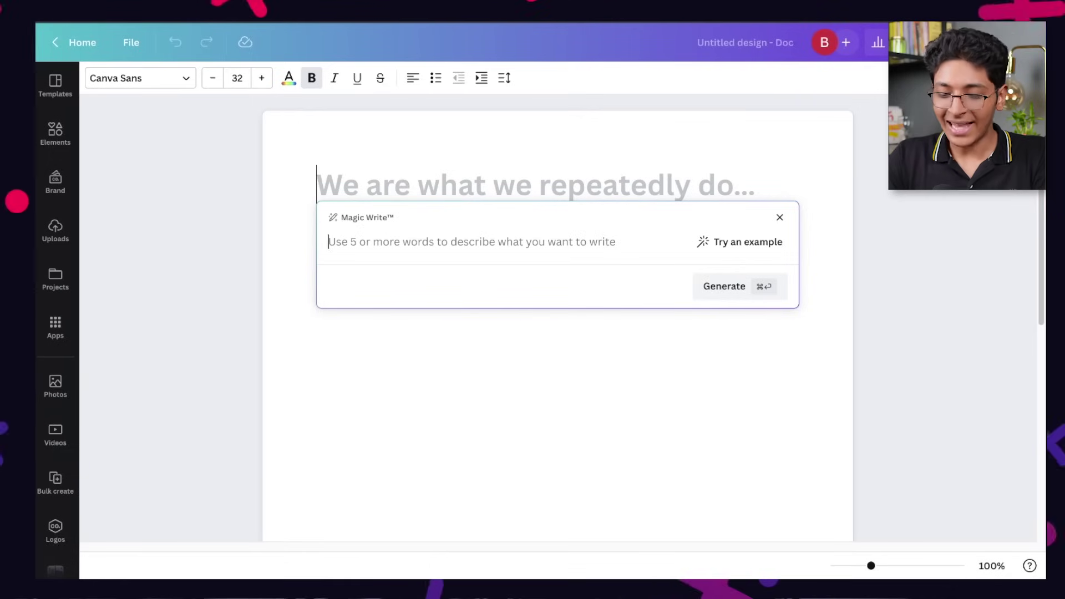
Have Magic Write generate 'a deep dive summary of the book 48 Laws of Power' and review it
type("a deep dive summary of the book 48 Laws of Power")
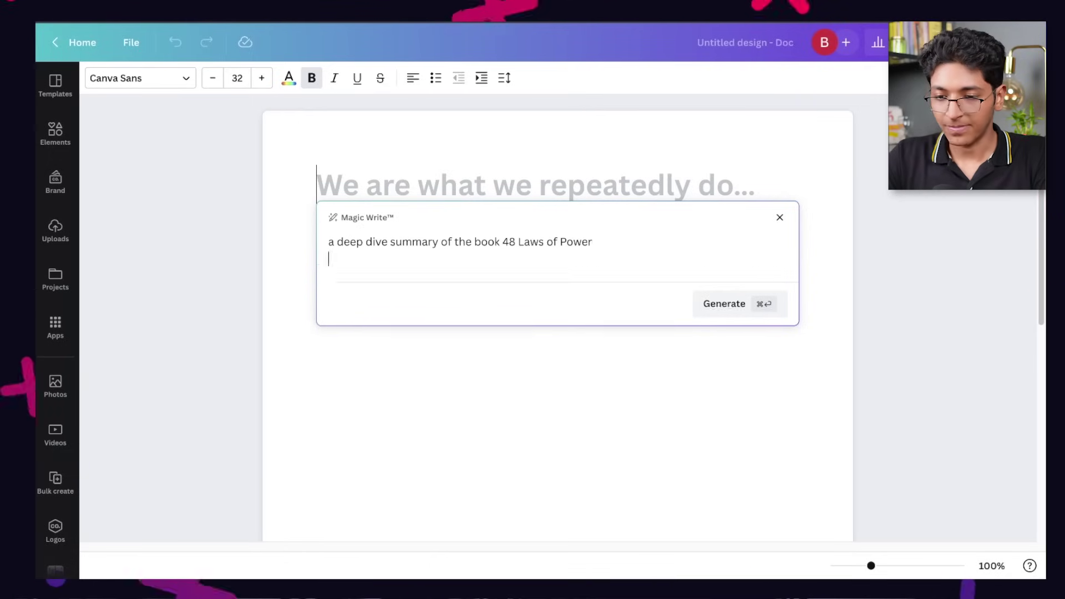
left_click(775, 286)
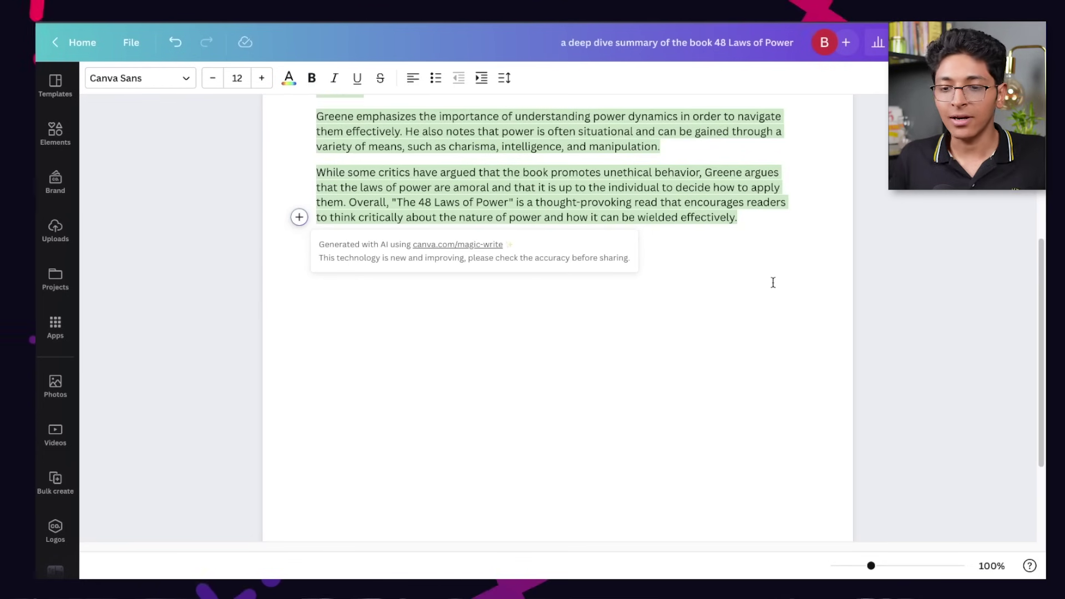
scroll(773, 283, "up", 5)
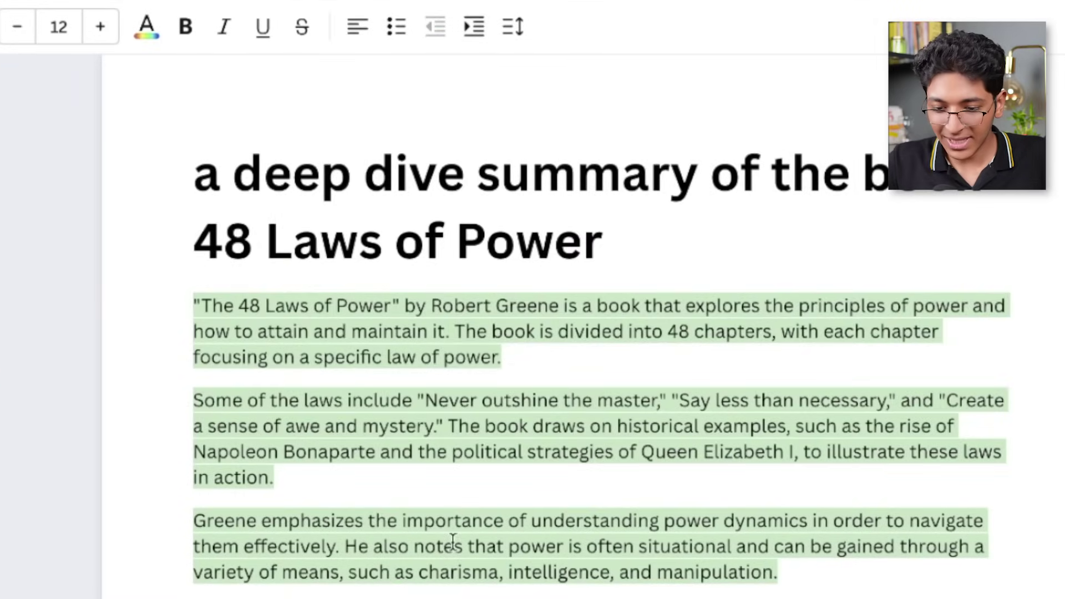
scroll(452, 541, "down", 2)
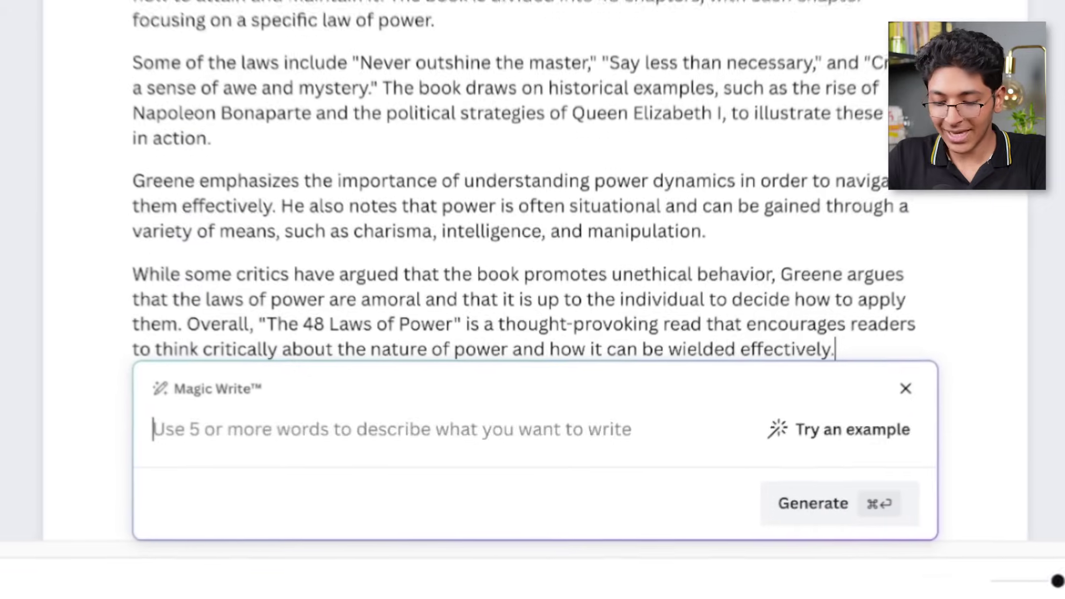
Prompt Magic Write to list all 48 laws and generate the list
type("list all the 48 laws of power from the book 48 Laws of Power")
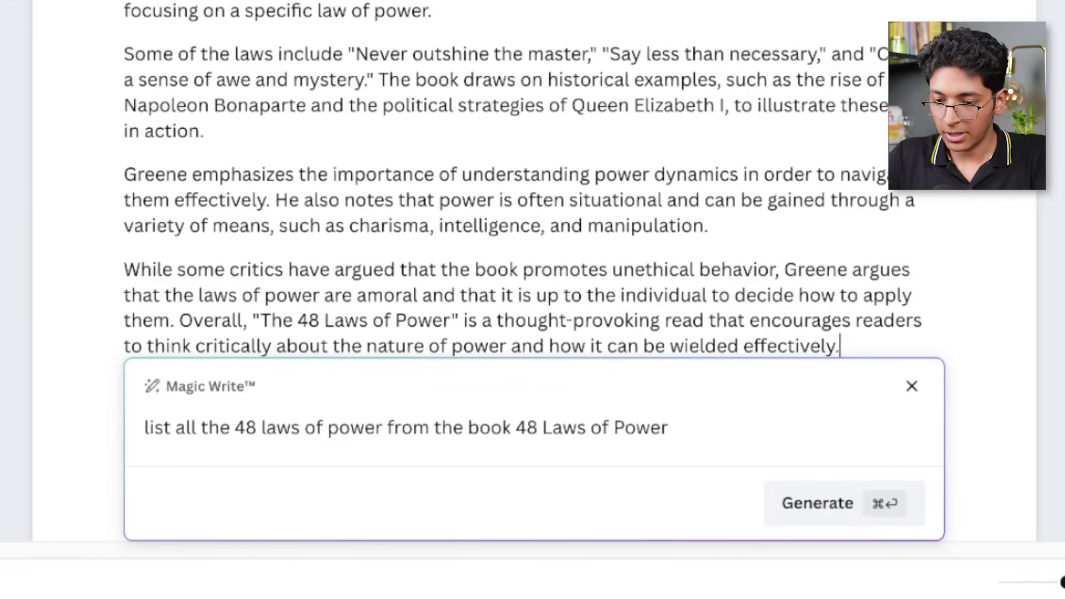
key("super+Return")
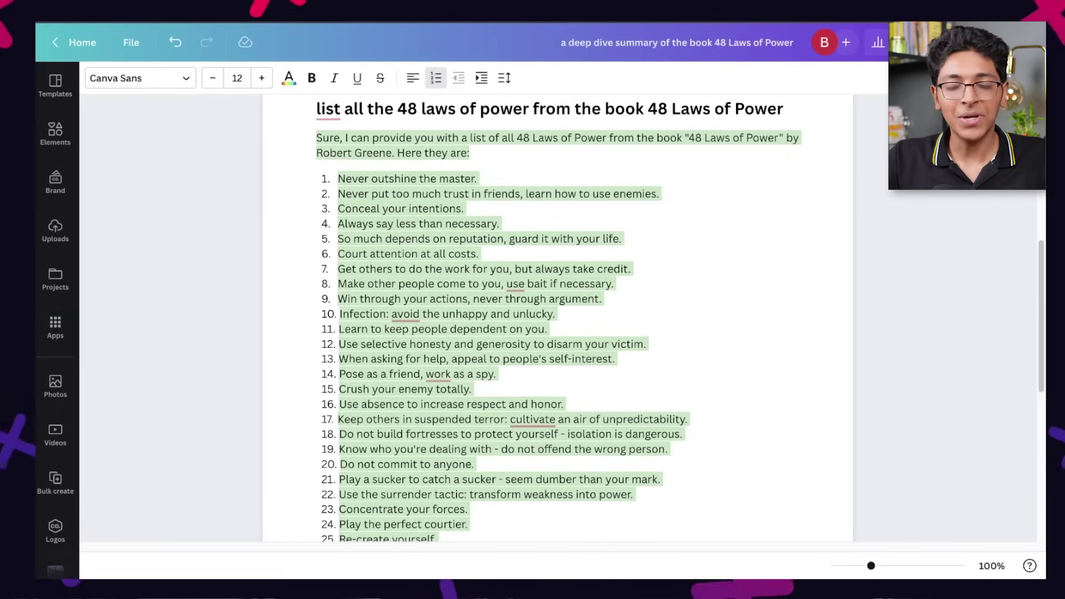
scroll(557, 333, "down", 1)
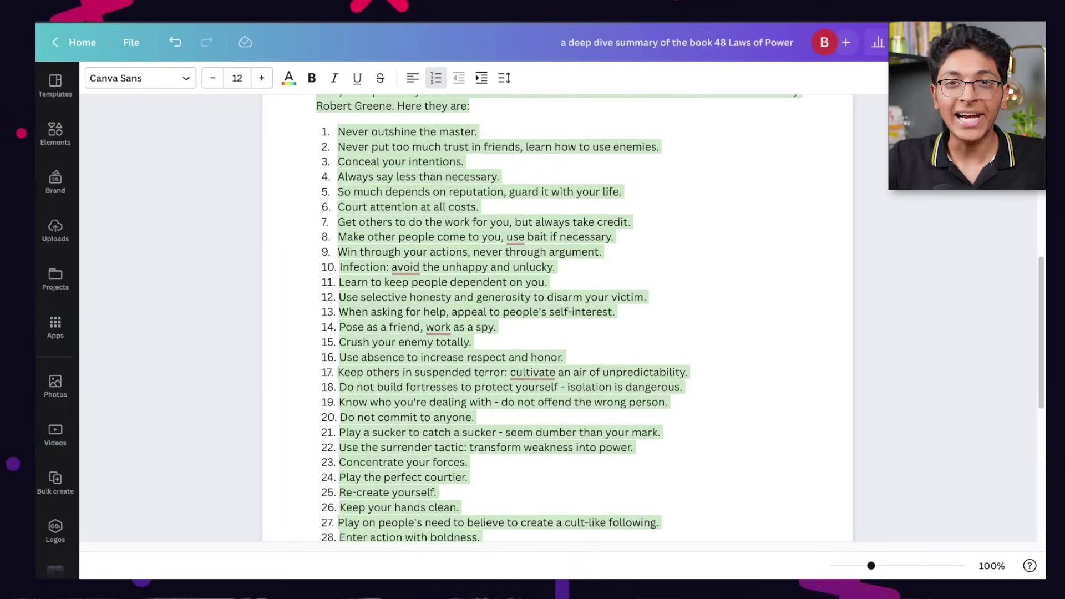
scroll(489, 467, "down", 7)
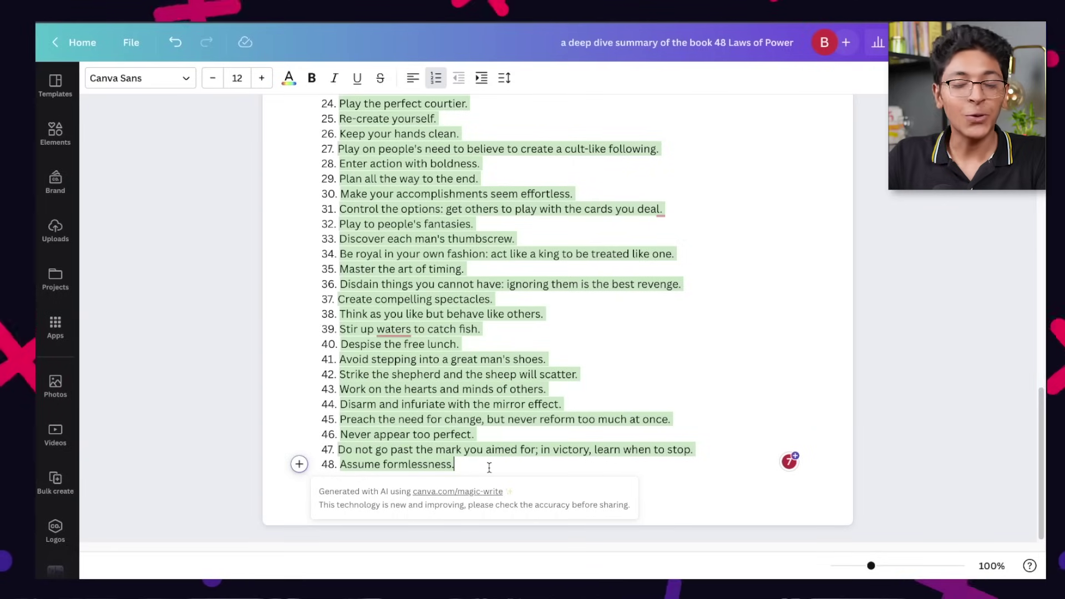
Add a 'Next Steps' heading below the numbered list with a new line beneath it
key("Return")
key("BackSpace")
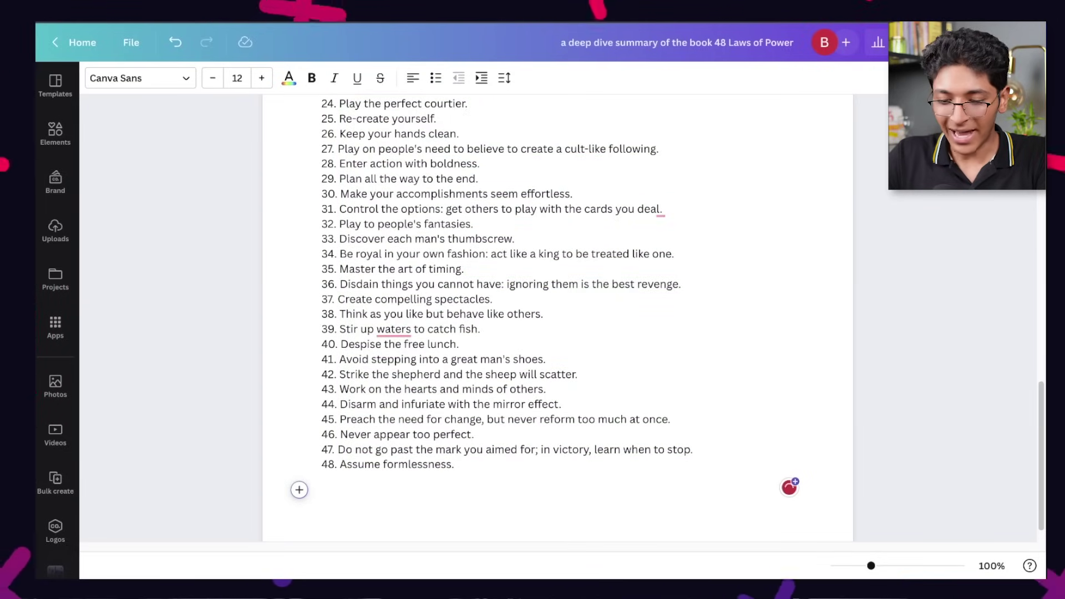
left_click(299, 490)
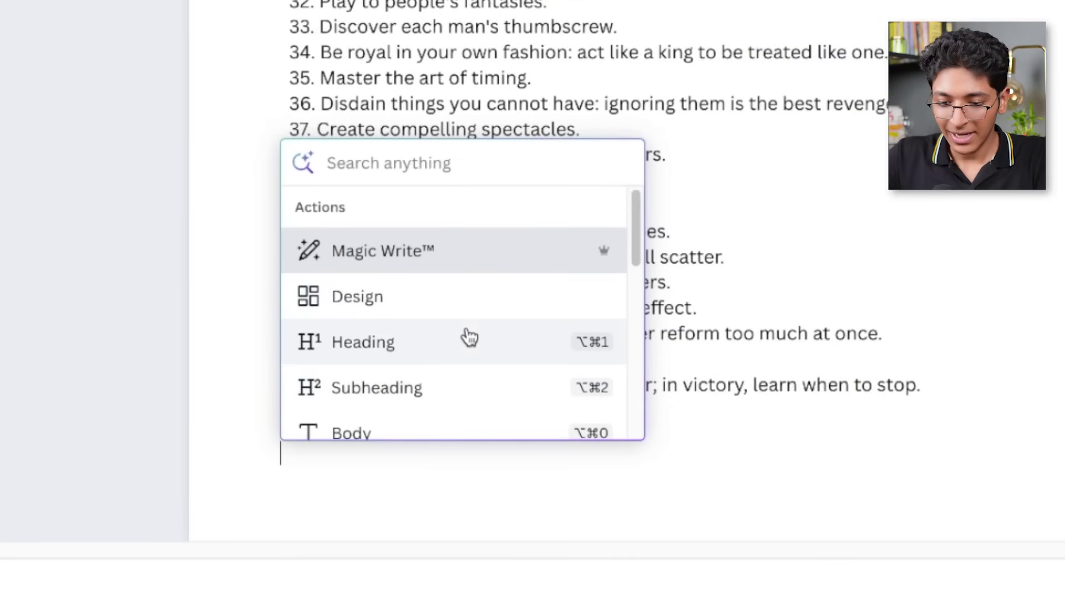
left_click(469, 337)
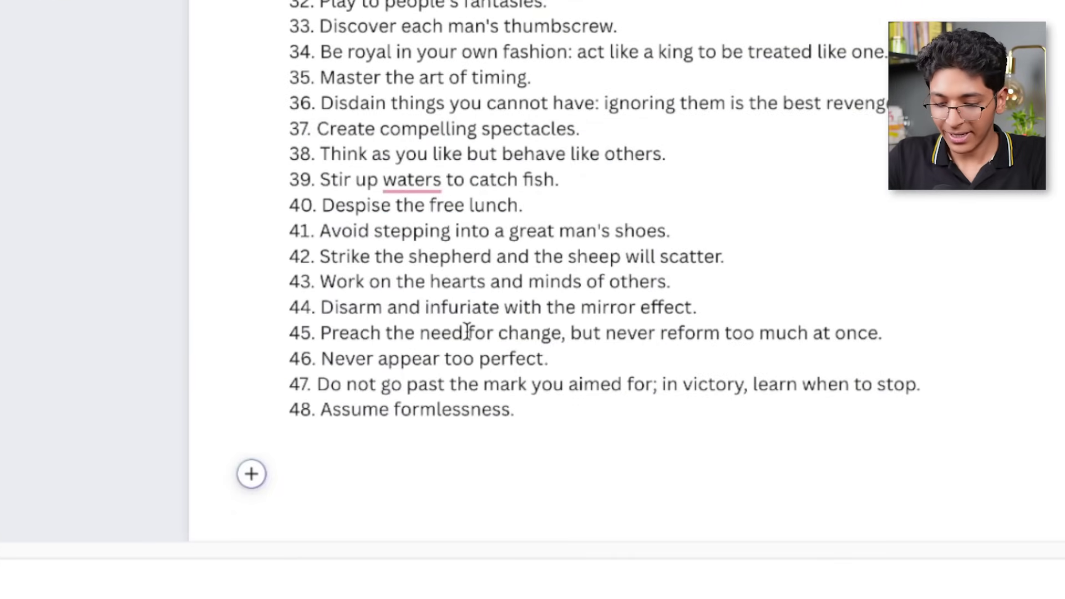
type("Next Steps")
key("Return")
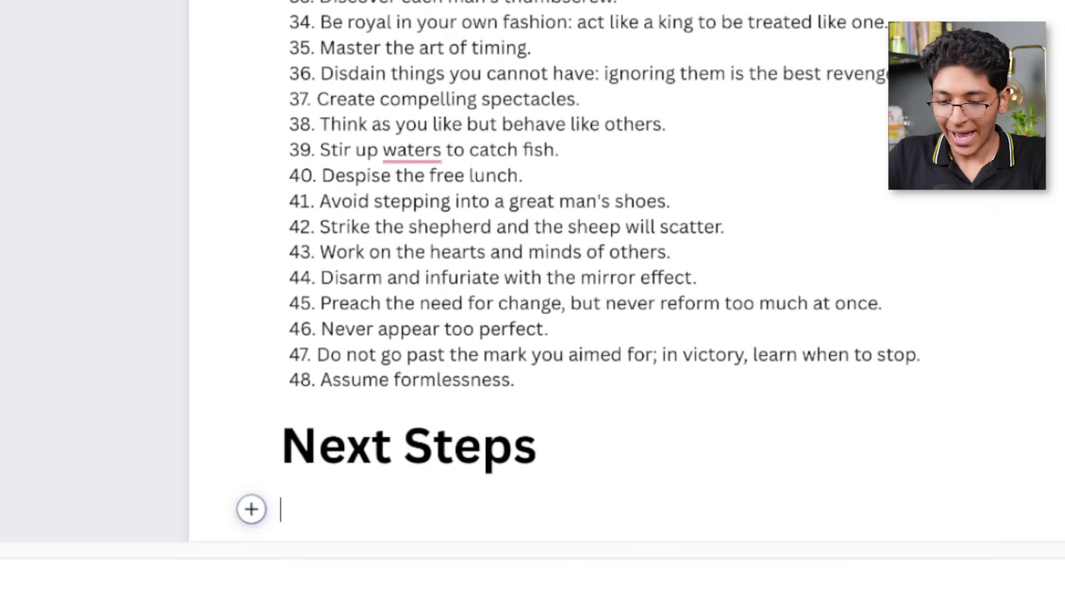
left_click(251, 509)
scroll(435, 428, "down", 10)
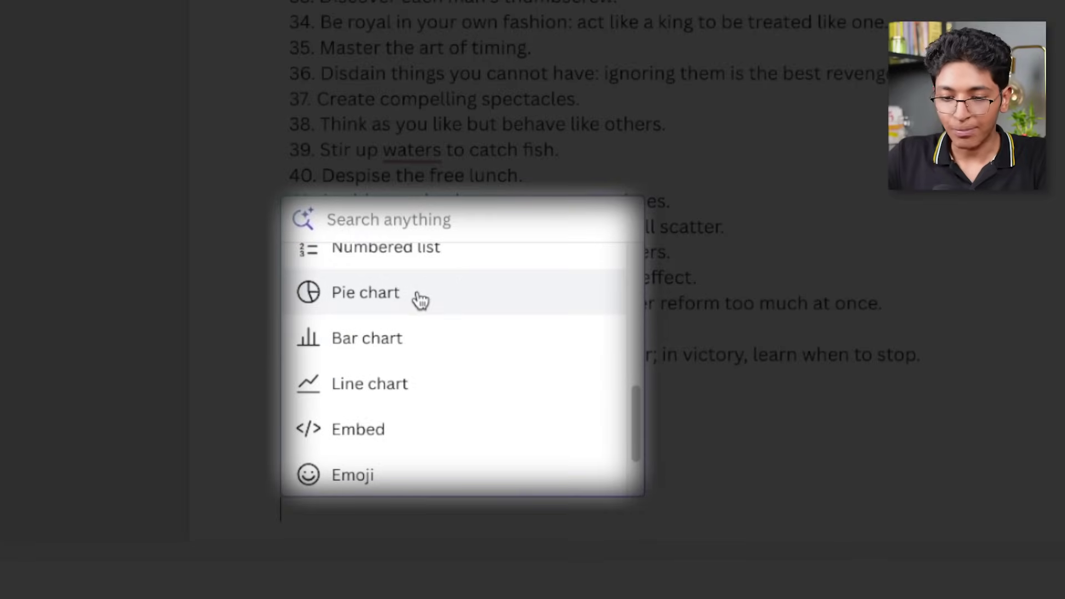
scroll(424, 378, "down", 2)
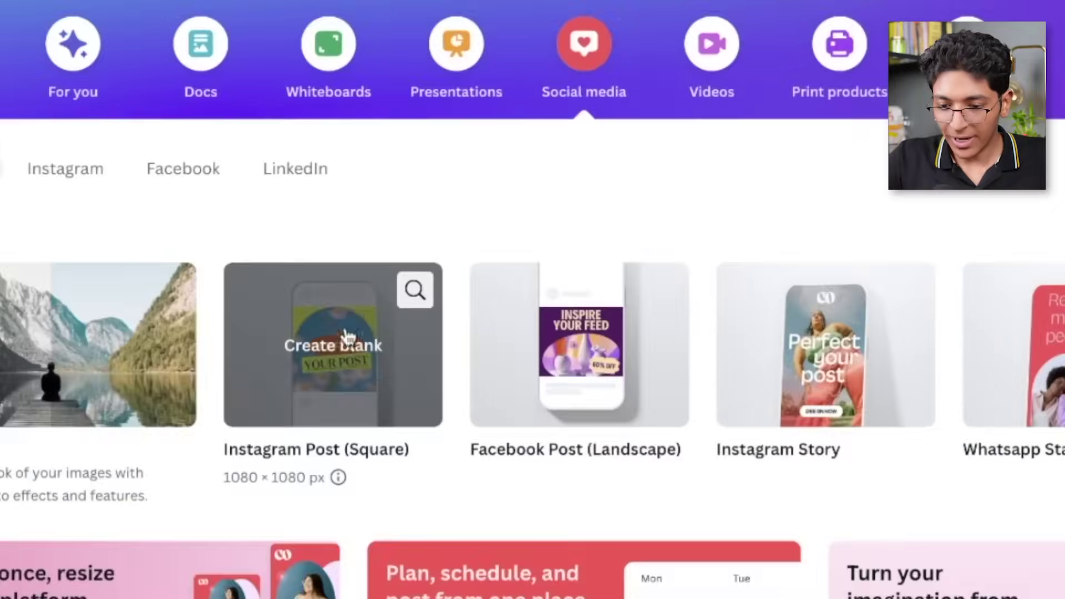
Start a blank Instagram Post and enter the Bengaluru cityscape prompt in the Text to Image app
left_click(352, 324)
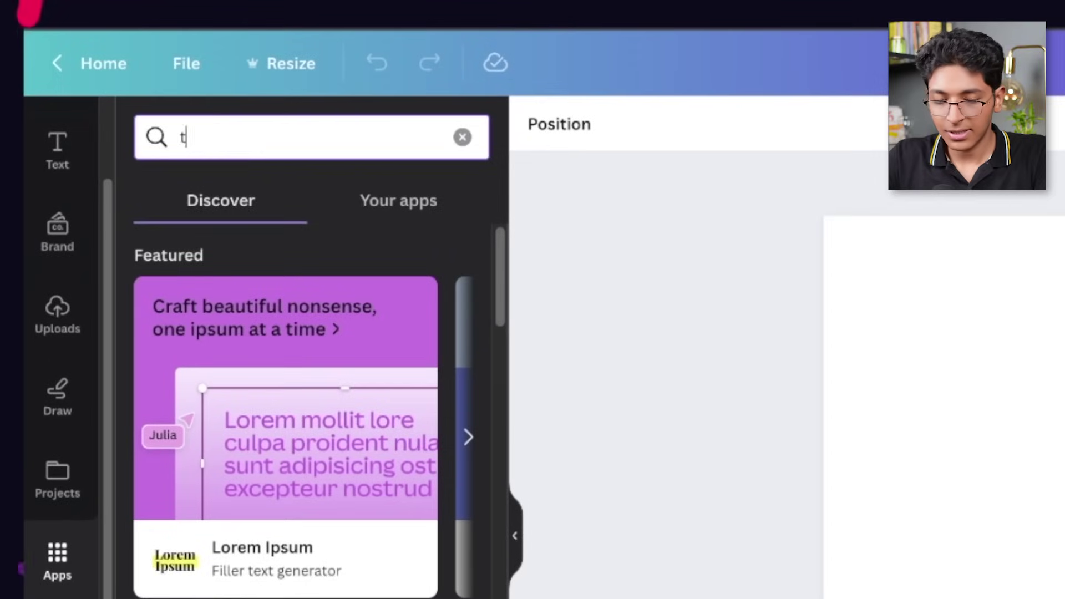
type("ext to image")
key("Return")
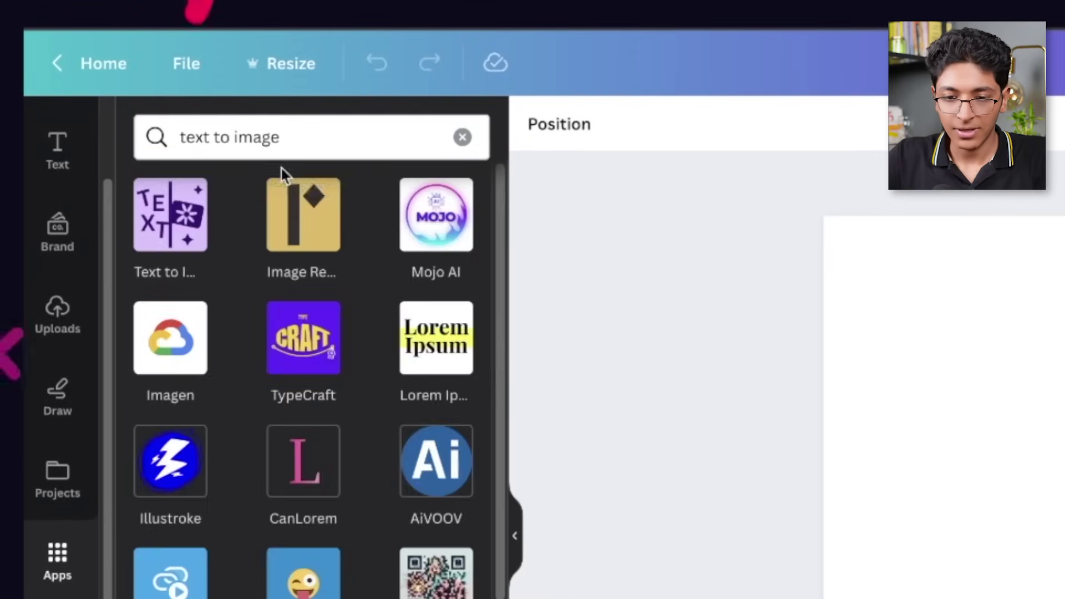
left_click(181, 199)
left_click(163, 218)
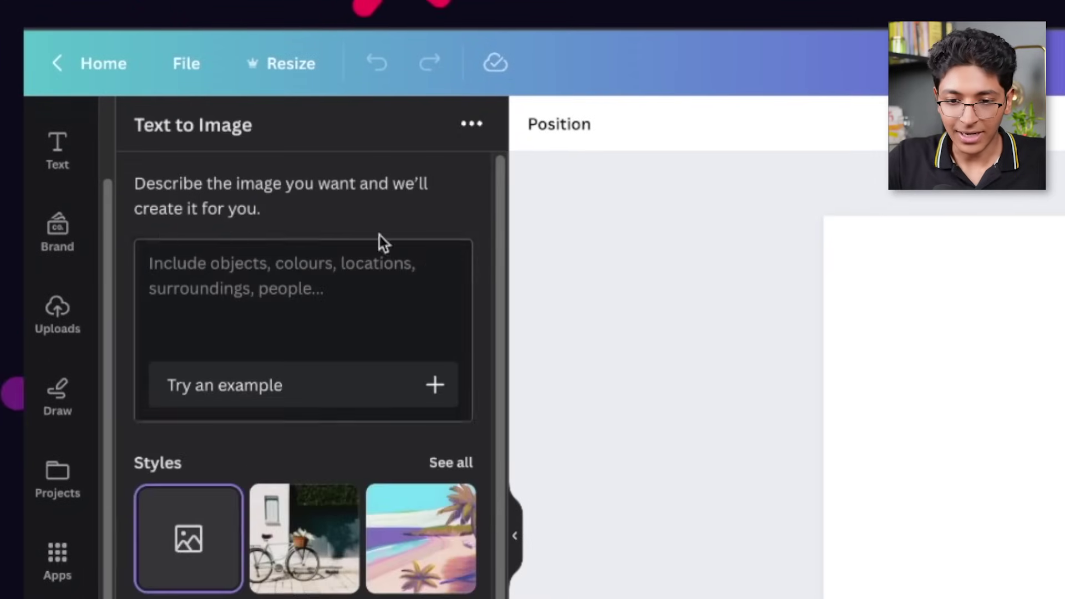
left_click(277, 282)
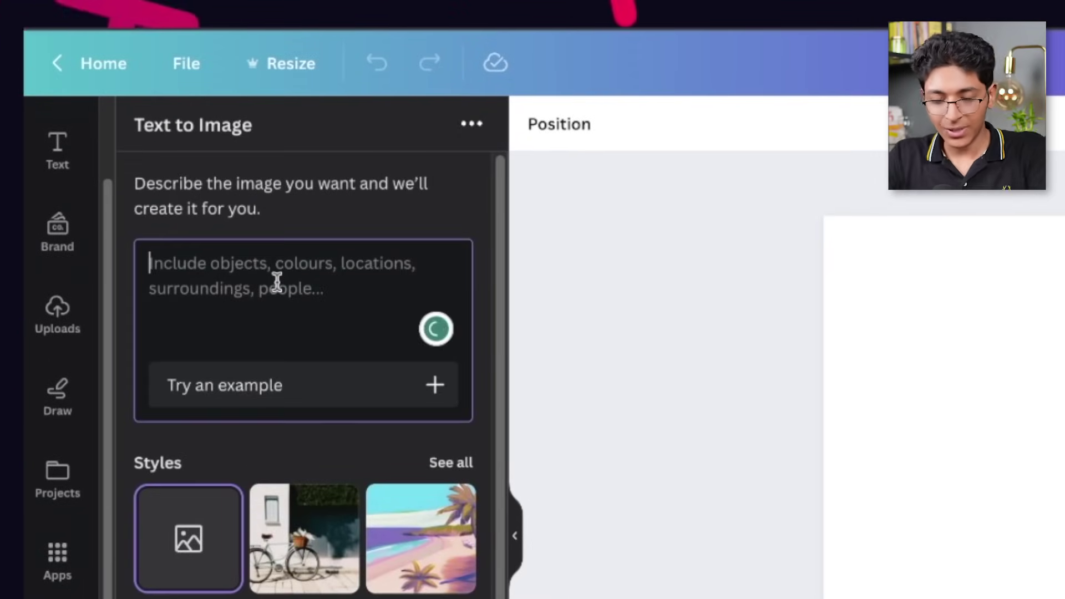
type("a serene cityscape of Bengaluru")
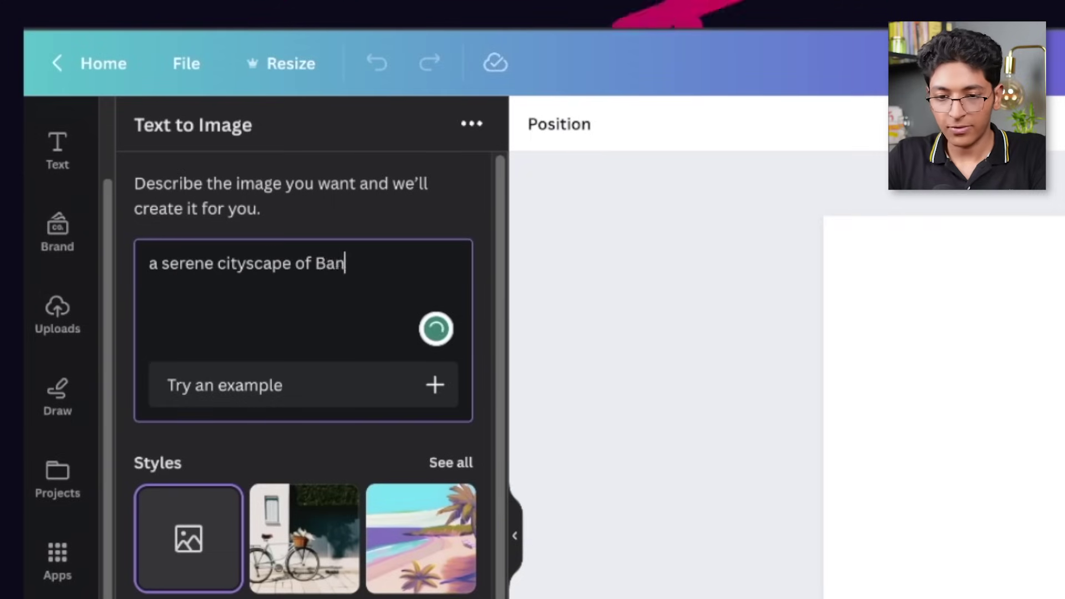
type(" 4k hyper realistic 3D unreal engine")
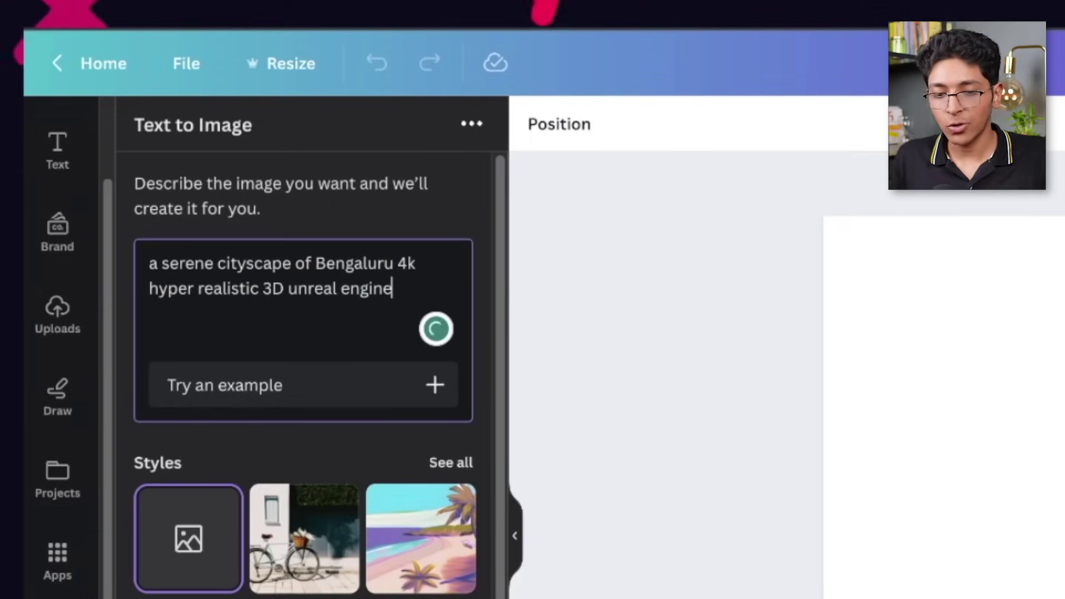
Pick the Retrowave style and generate the cityscape images
scroll(302, 309, "down", 3)
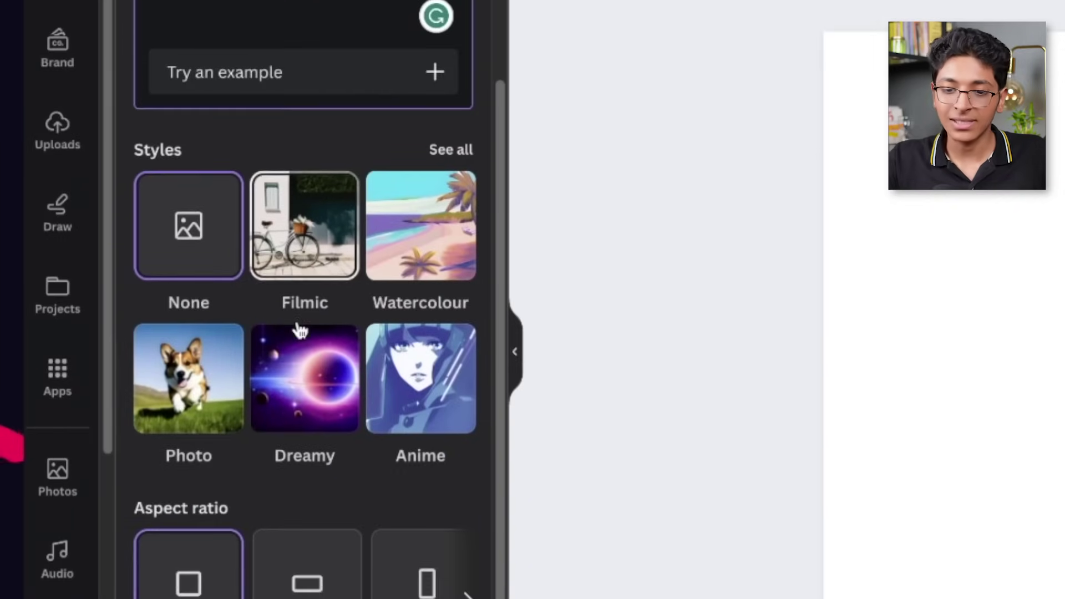
left_click(456, 149)
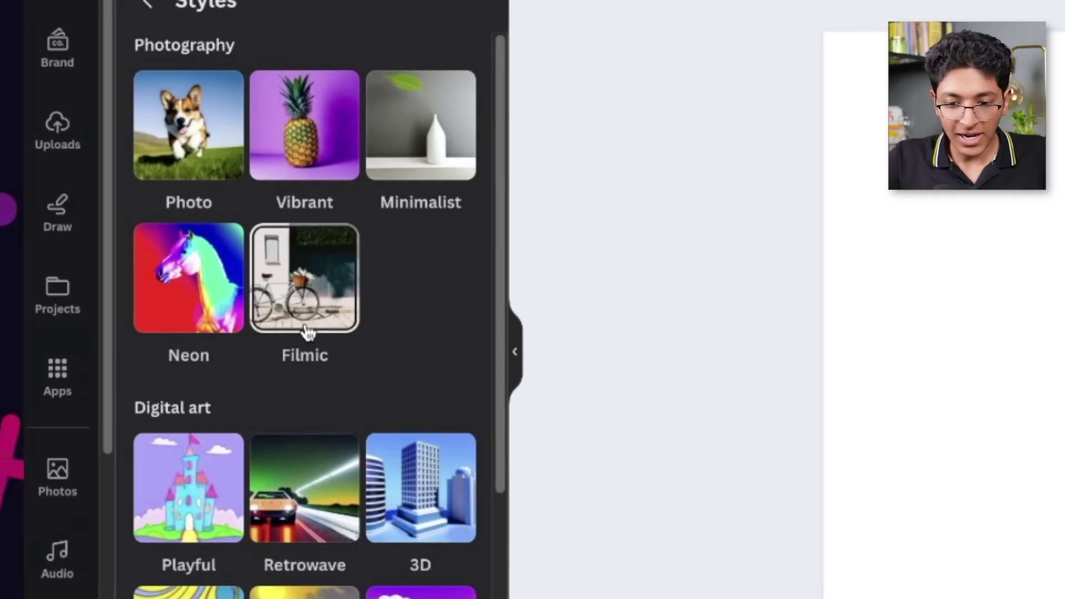
scroll(307, 327, "down", 6)
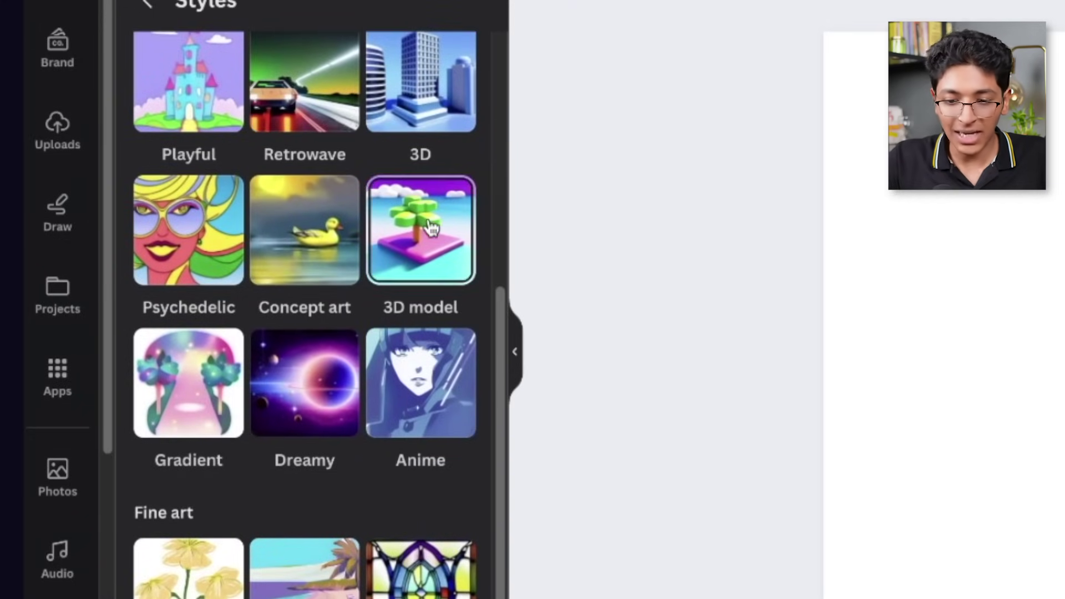
scroll(314, 402, "down", 1)
scroll(314, 400, "up", 3)
scroll(312, 402, "up", 1)
left_click(297, 225)
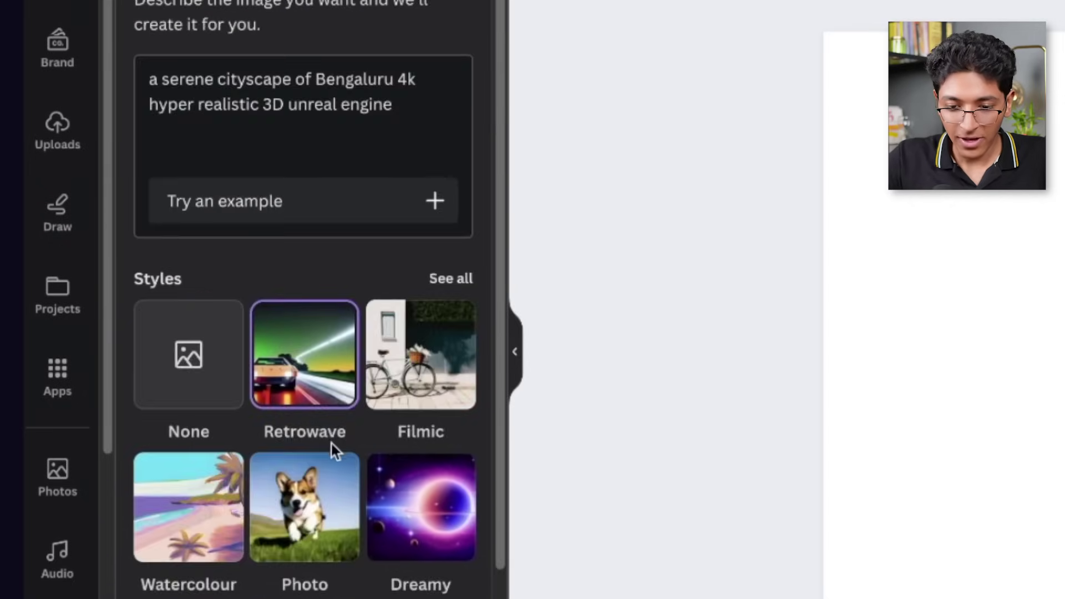
scroll(332, 441, "down", 5)
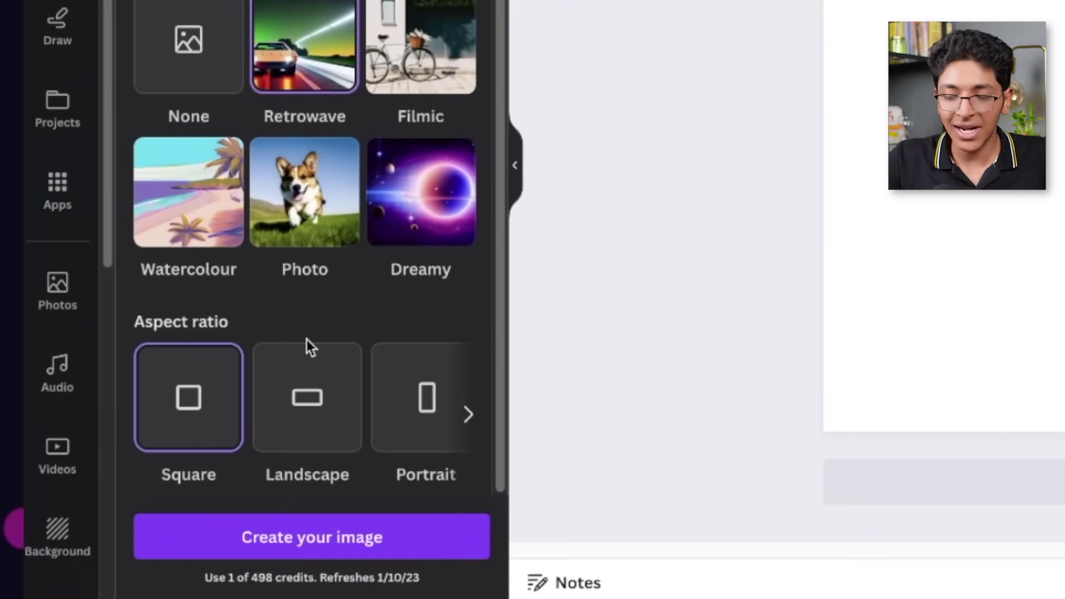
left_click(277, 537)
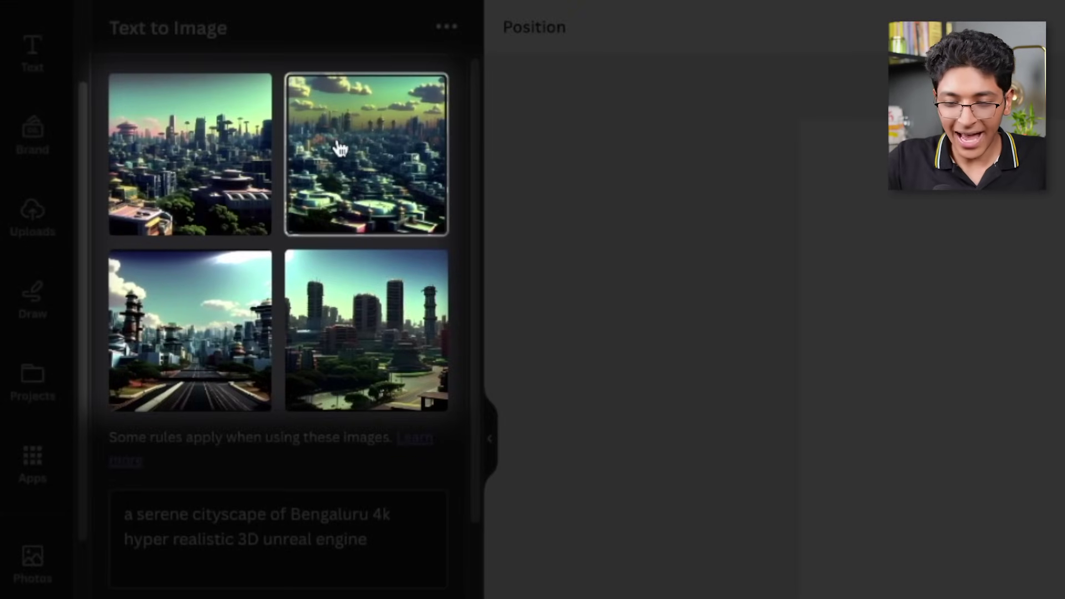
Place the top-right cityscape image on the post and stretch it to fill the page
left_click(339, 149)
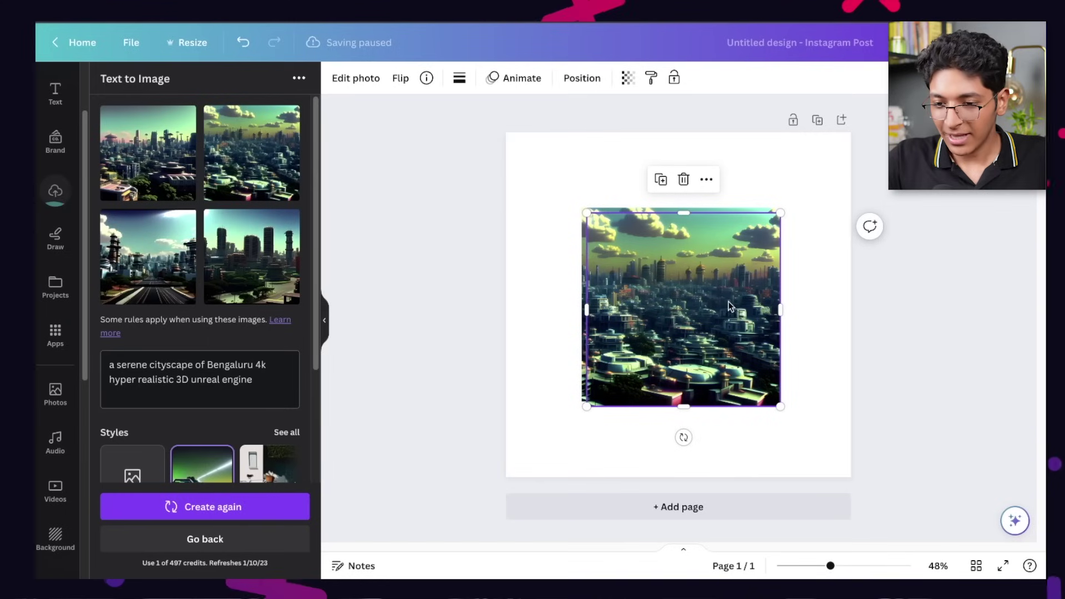
left_click_drag(586, 213, 503, 139)
left_click_drag(774, 399, 852, 476)
left_click(906, 406)
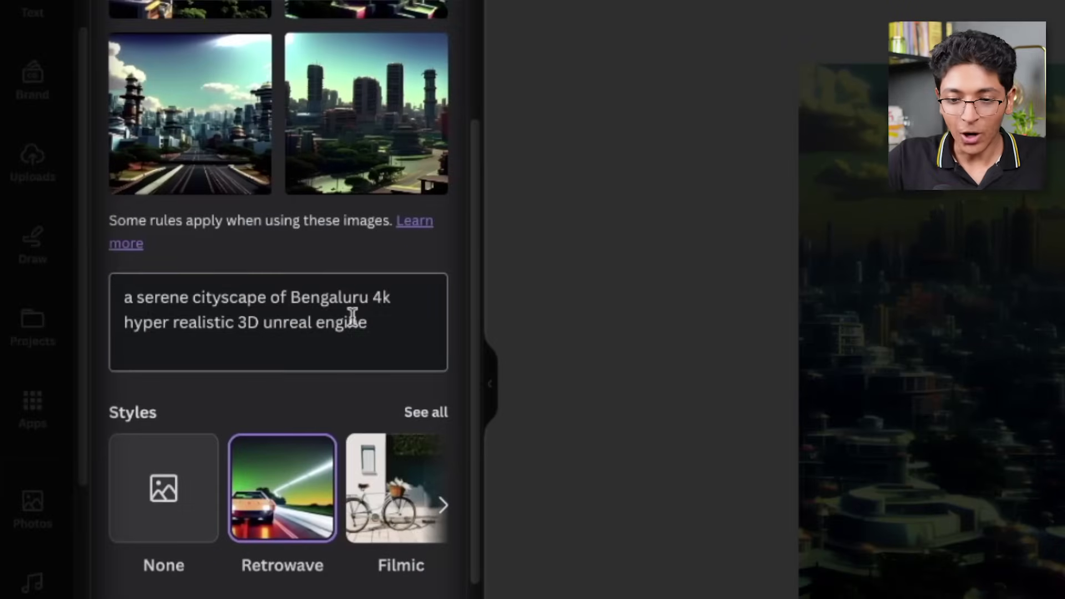
left_click_drag(383, 319, 102, 285)
left_click(236, 342)
scroll(238, 352, "down", 2)
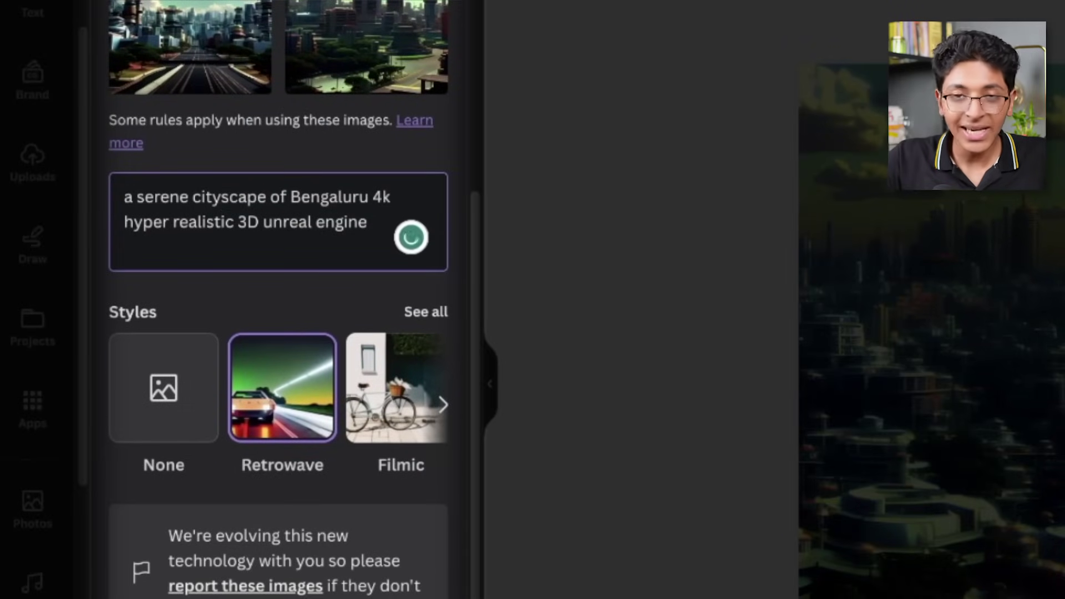
scroll(312, 556, "up", 5)
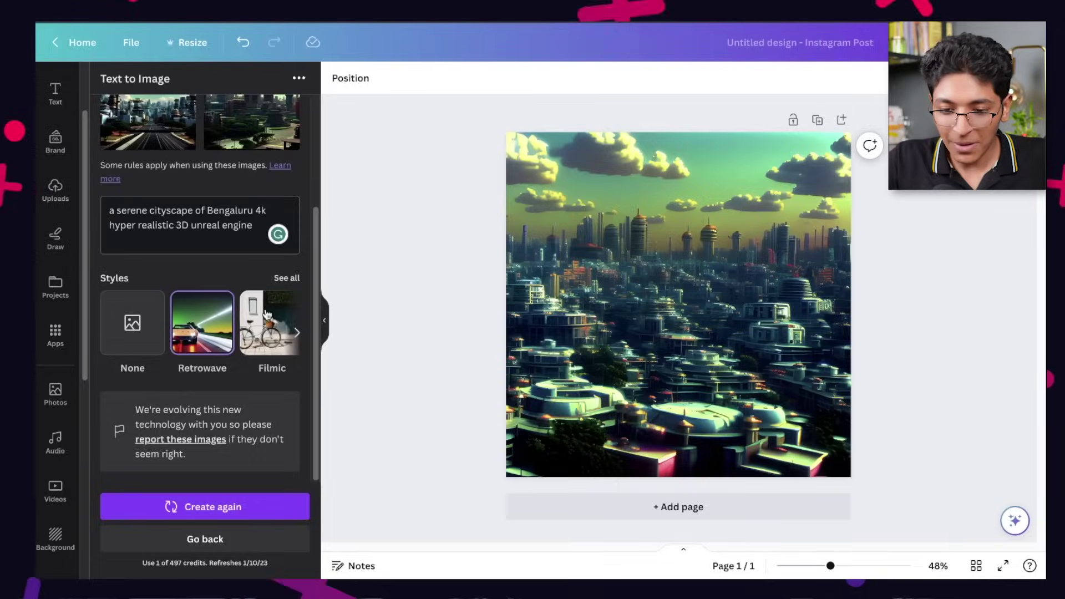
Switch to the Psychedelic style, regenerate, and enlarge the second image on Page 2
left_click(284, 278)
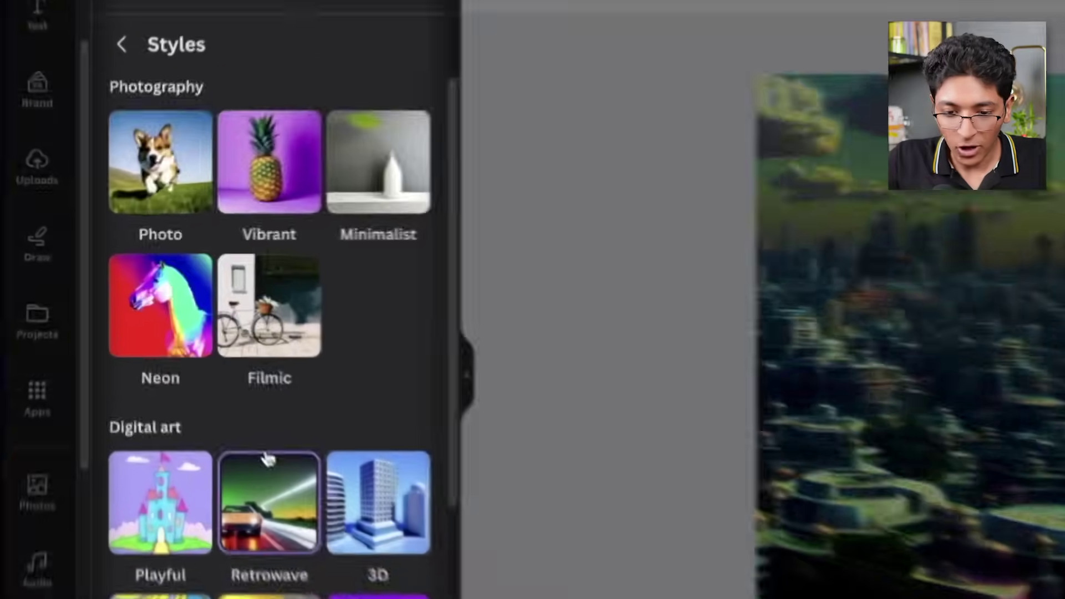
scroll(200, 371, "down", 3)
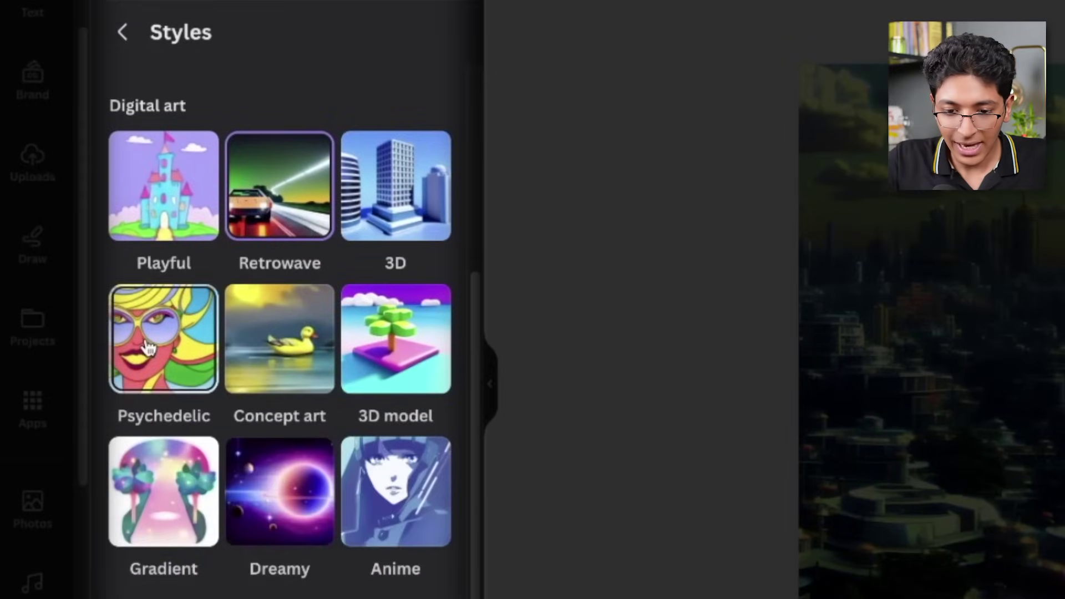
left_click(164, 339)
left_click(318, 493)
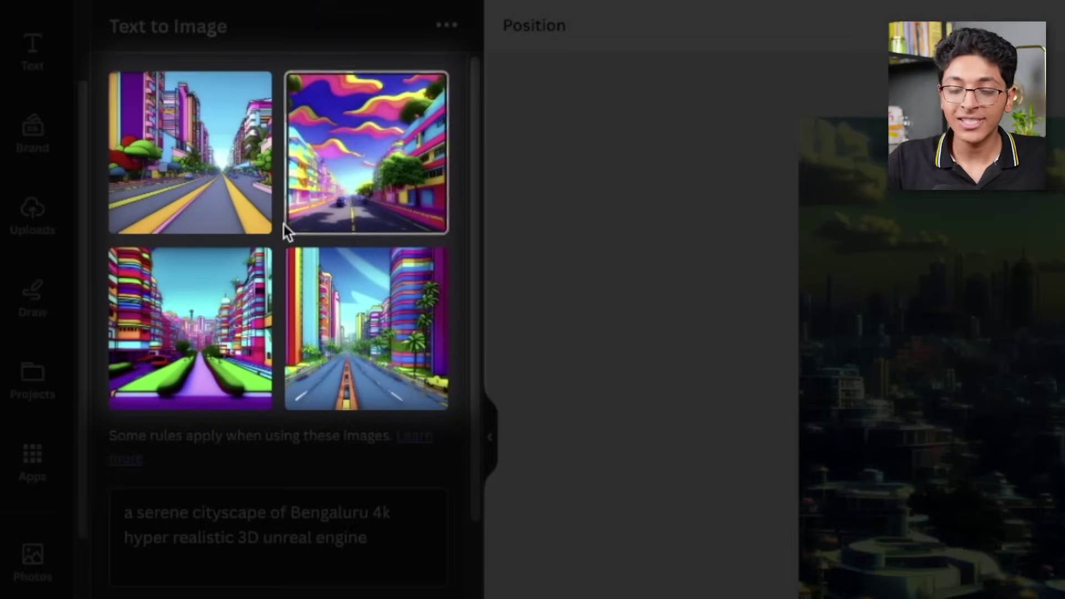
scroll(635, 231, "down", 3)
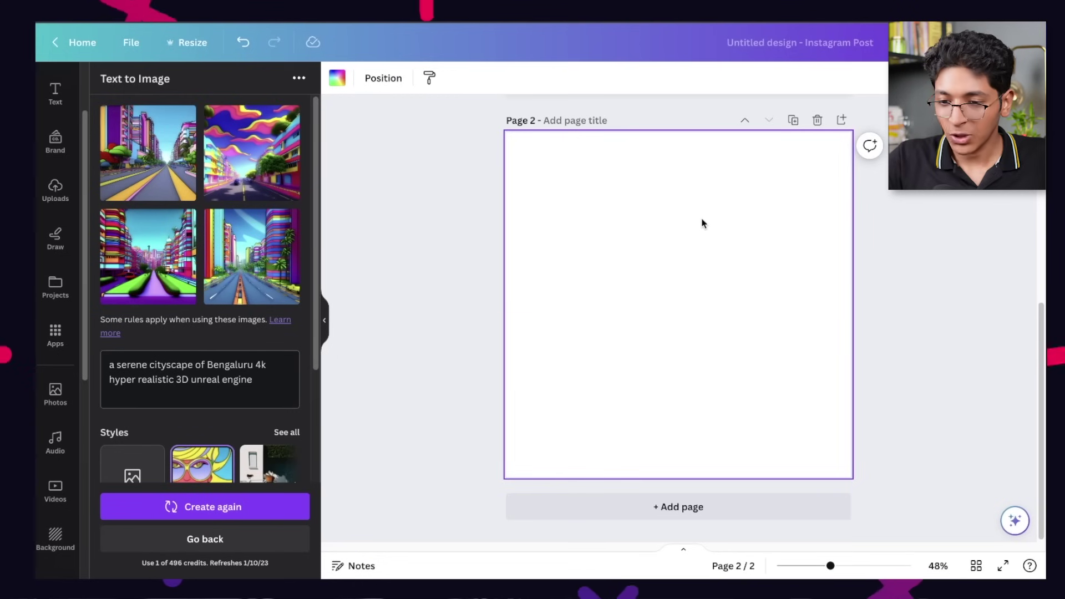
left_click(252, 152)
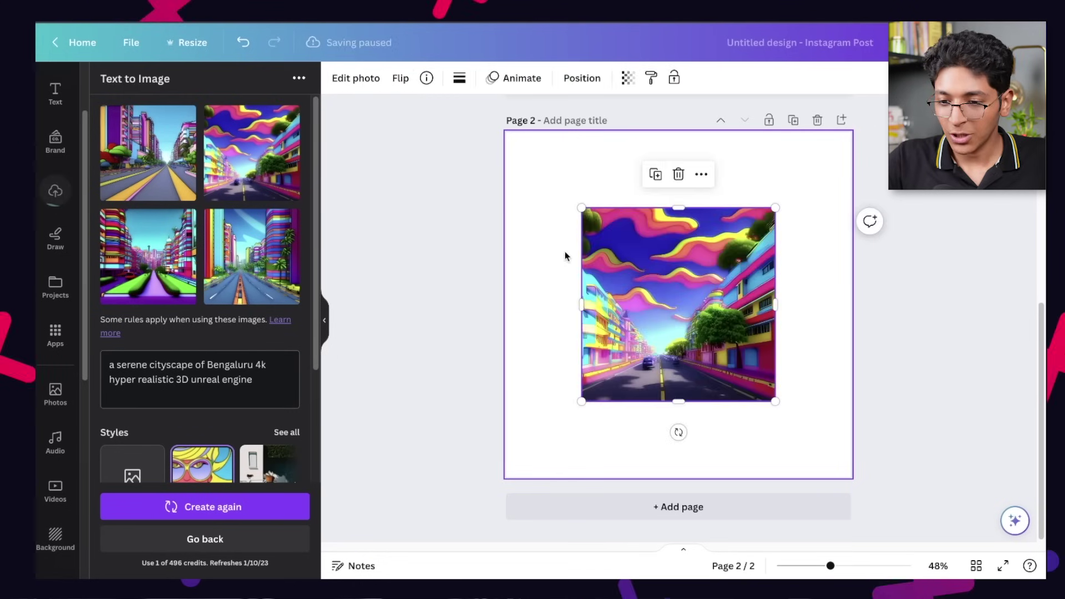
left_click_drag(580, 205, 506, 133)
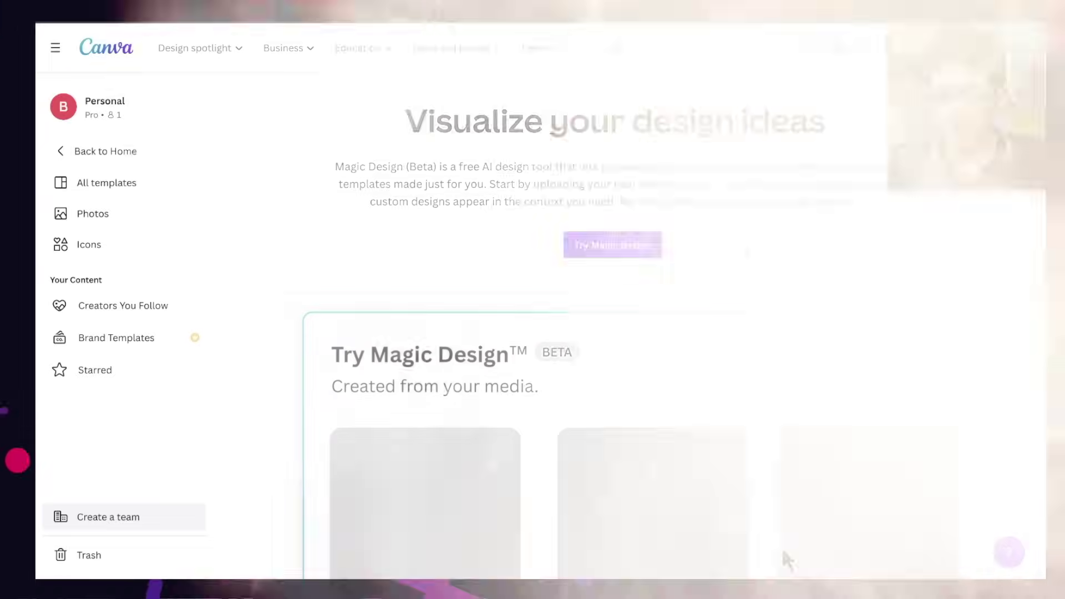
Open Magic Design and upload the stage photo 'DSC02306 (1) (1).jpg'
scroll(781, 547, "down", 5)
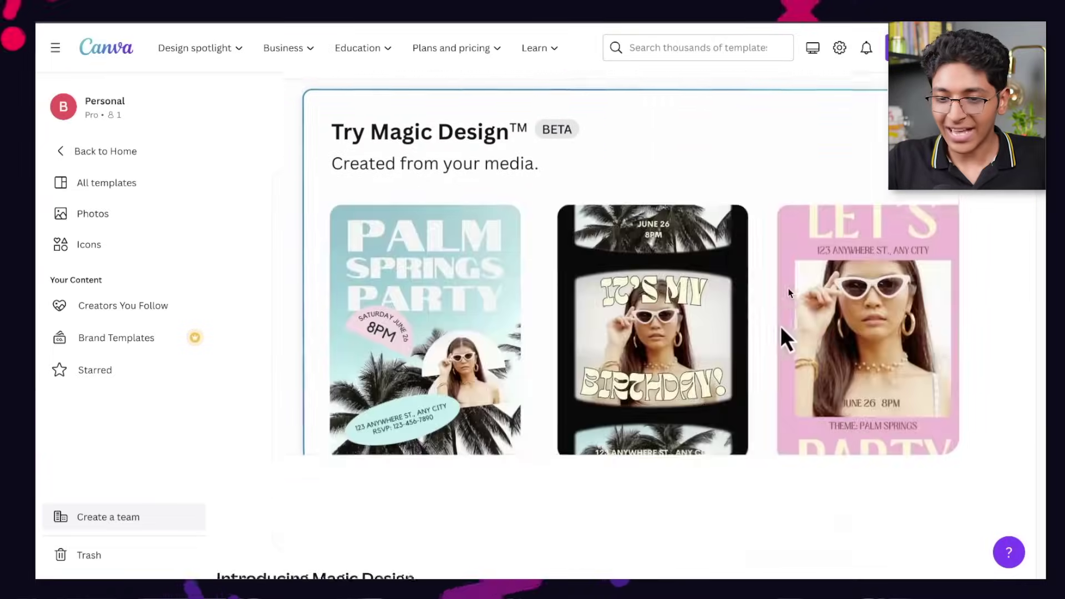
scroll(784, 357, "up", 5)
left_click(542, 306)
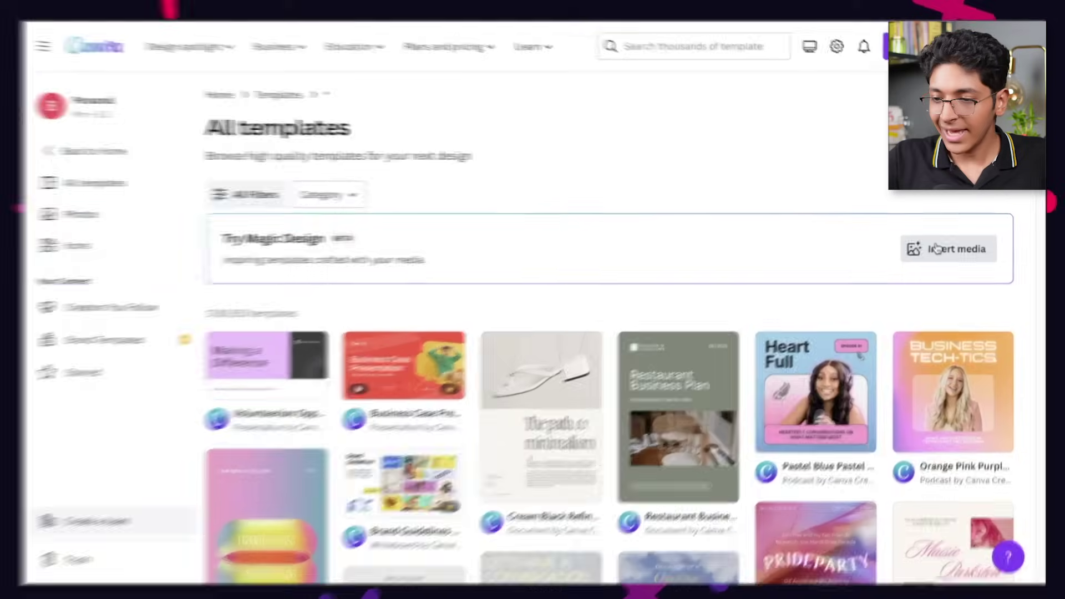
left_click(887, 281)
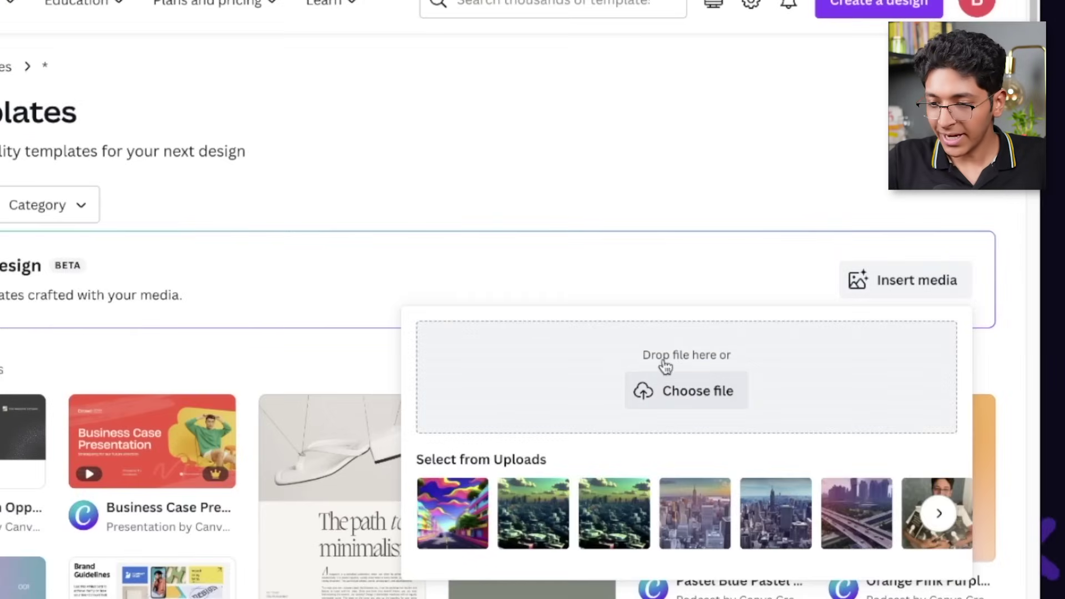
left_click(692, 392)
scroll(331, 256, "down", 5)
left_click(467, 256)
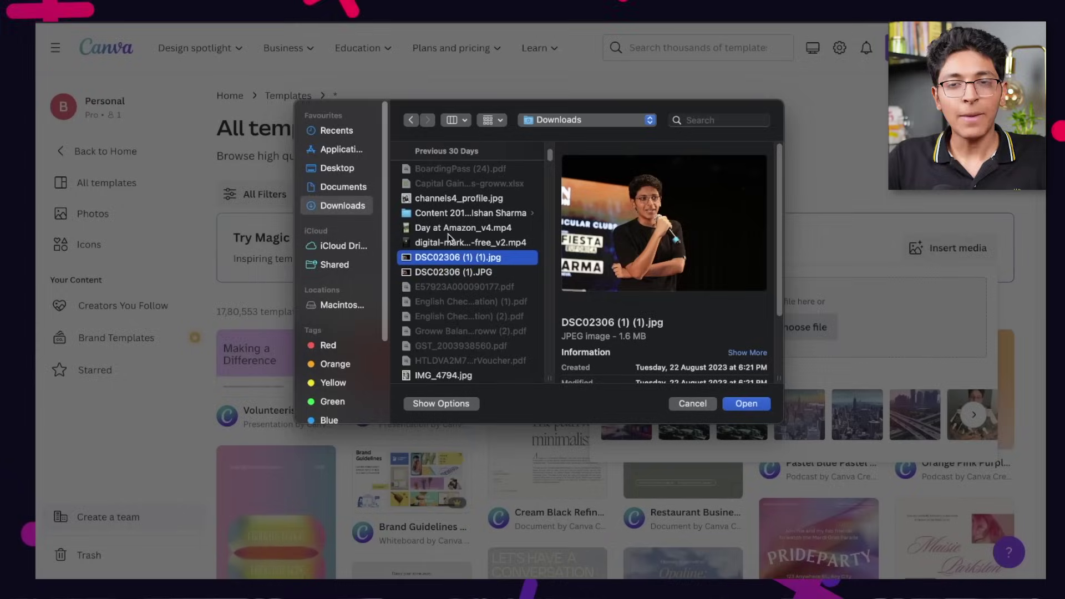
key("Return")
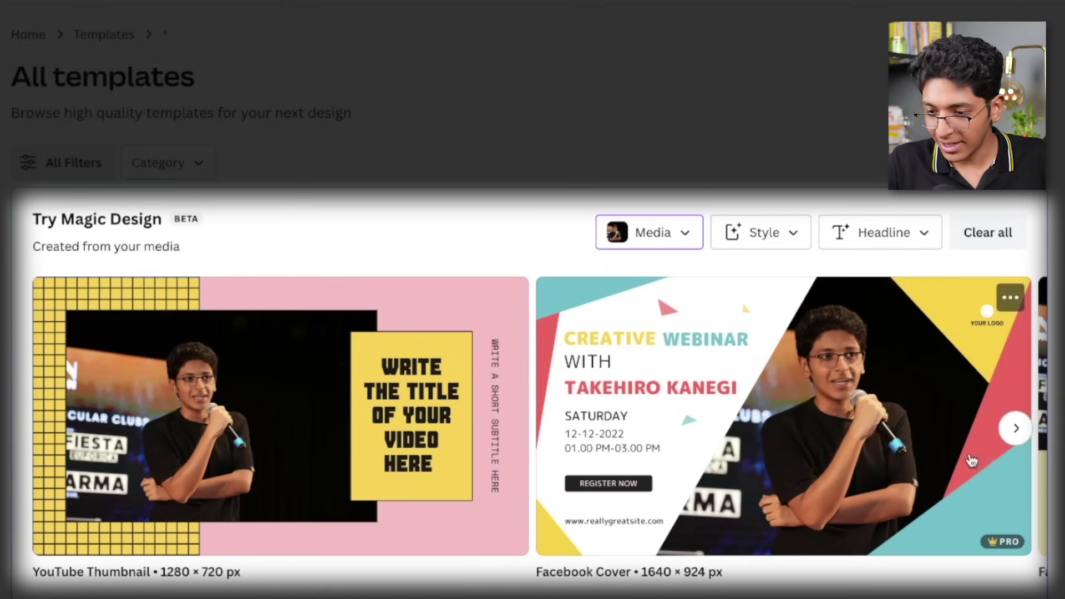
Browse through the generated Magic Design templates
left_click(1015, 430)
left_click(1015, 429)
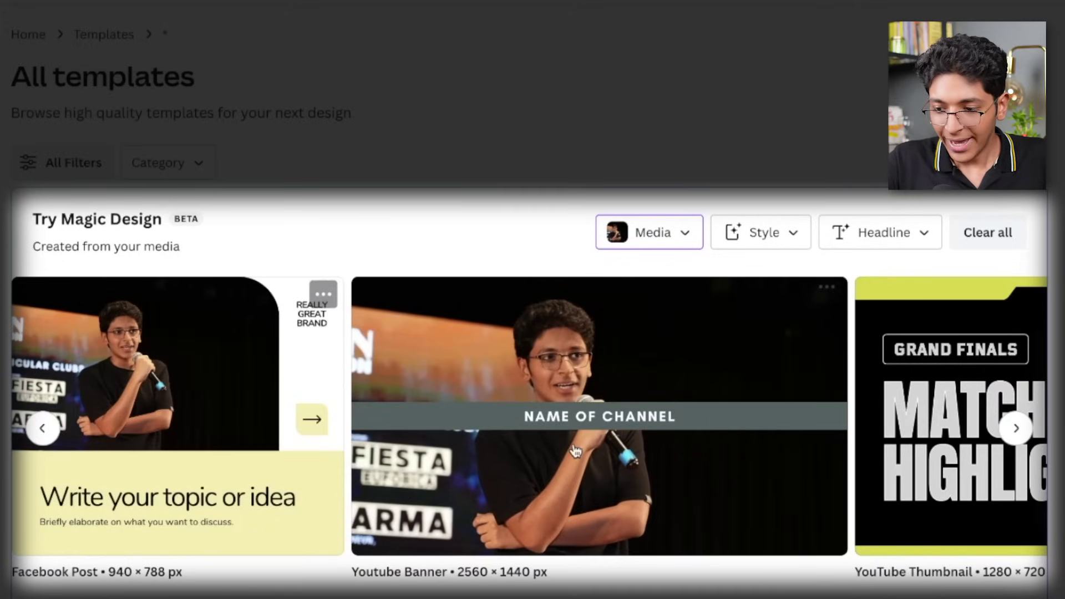
left_click(1008, 436)
left_click(1008, 436)
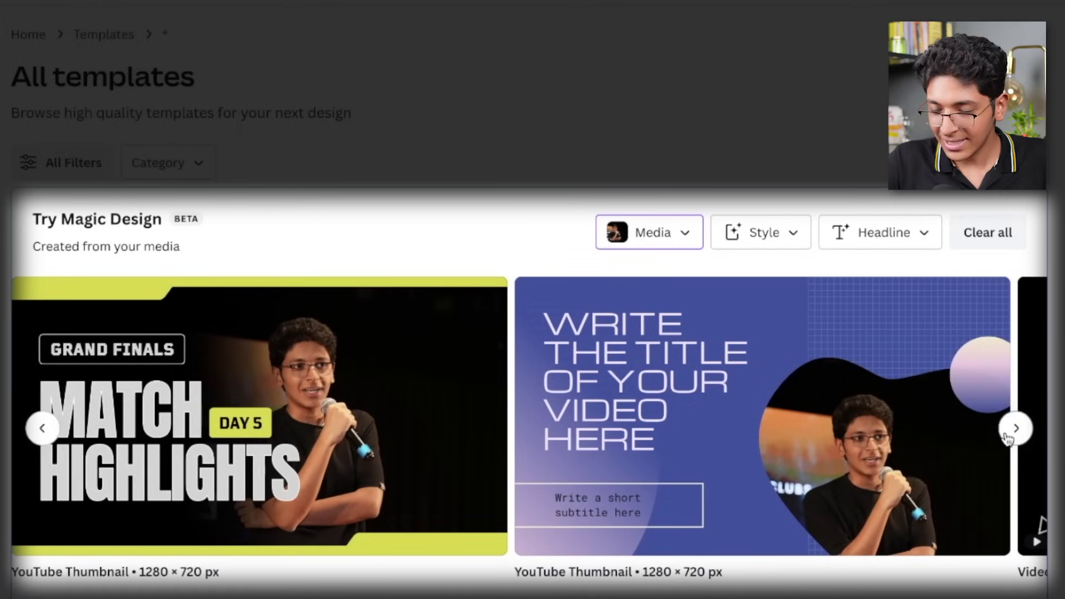
Restyle the templates with the Corporate vibe and browse back through the results
left_click(770, 239)
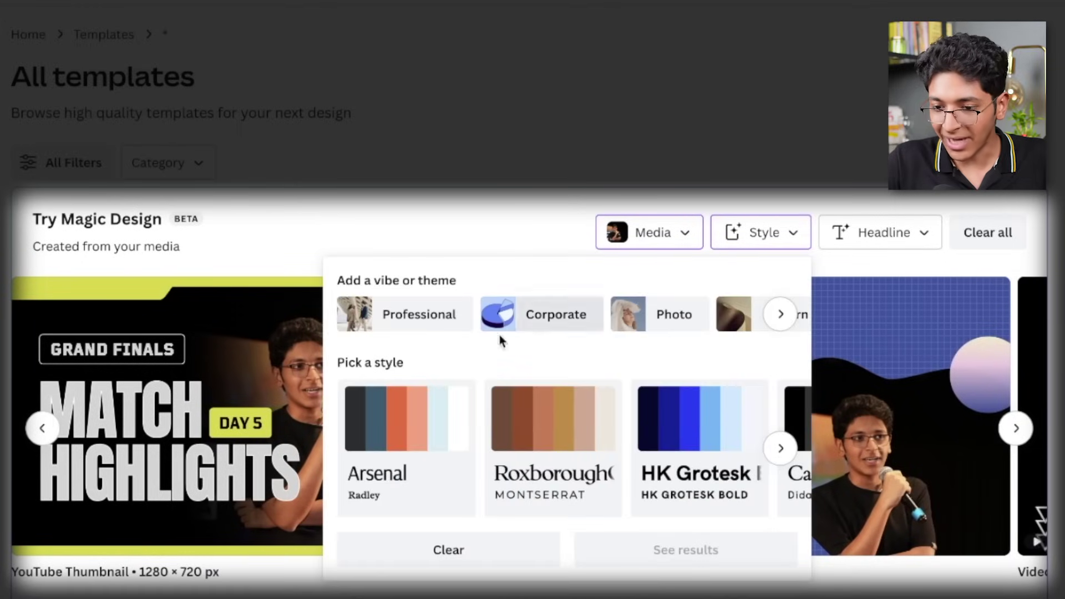
left_click(531, 321)
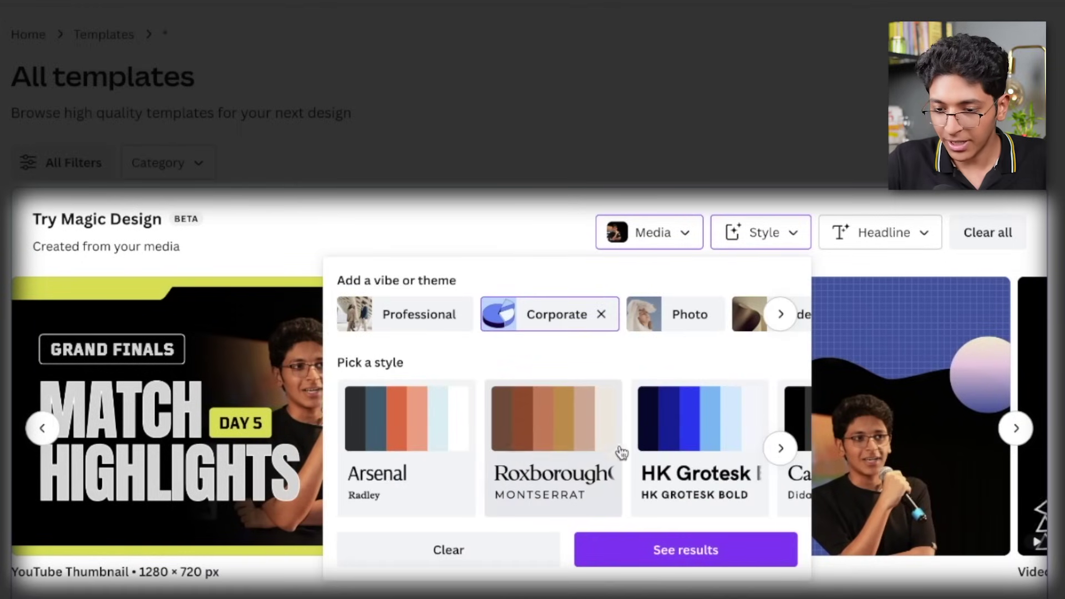
left_click(709, 546)
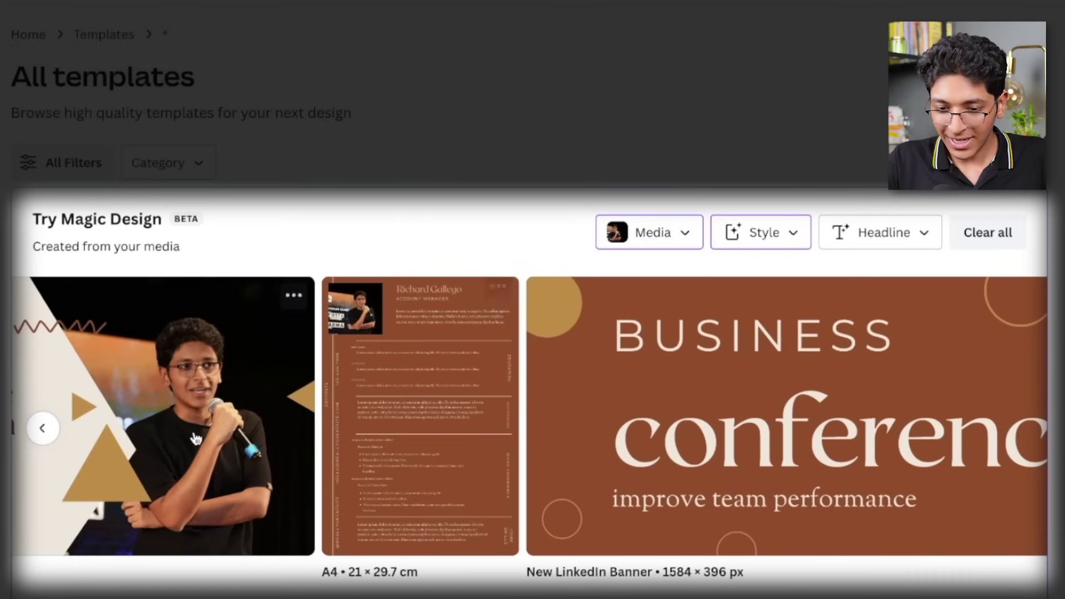
left_click(45, 428)
left_click(44, 428)
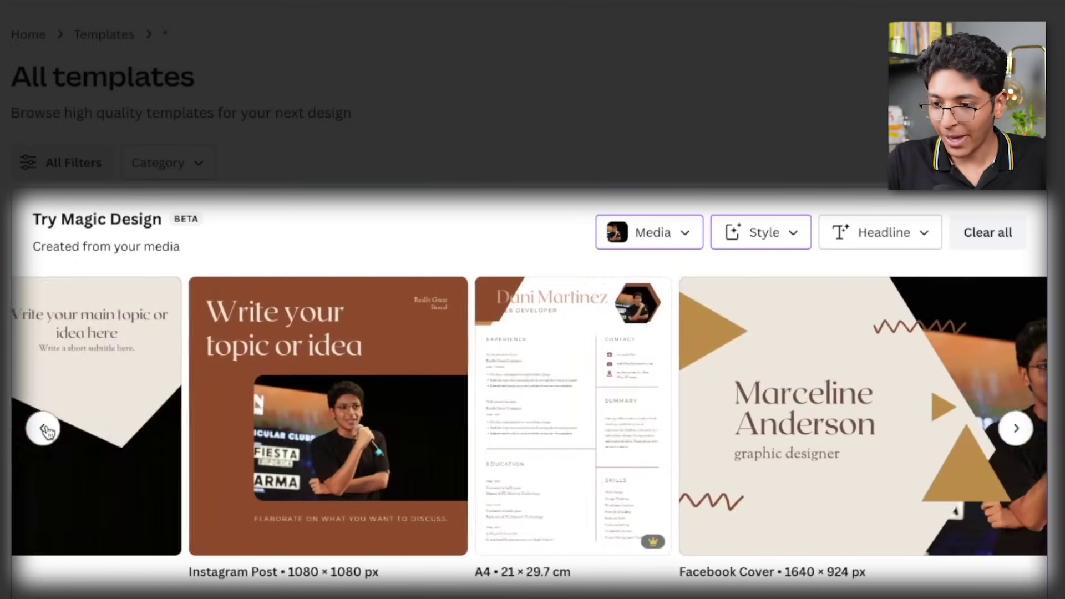
left_click(900, 236)
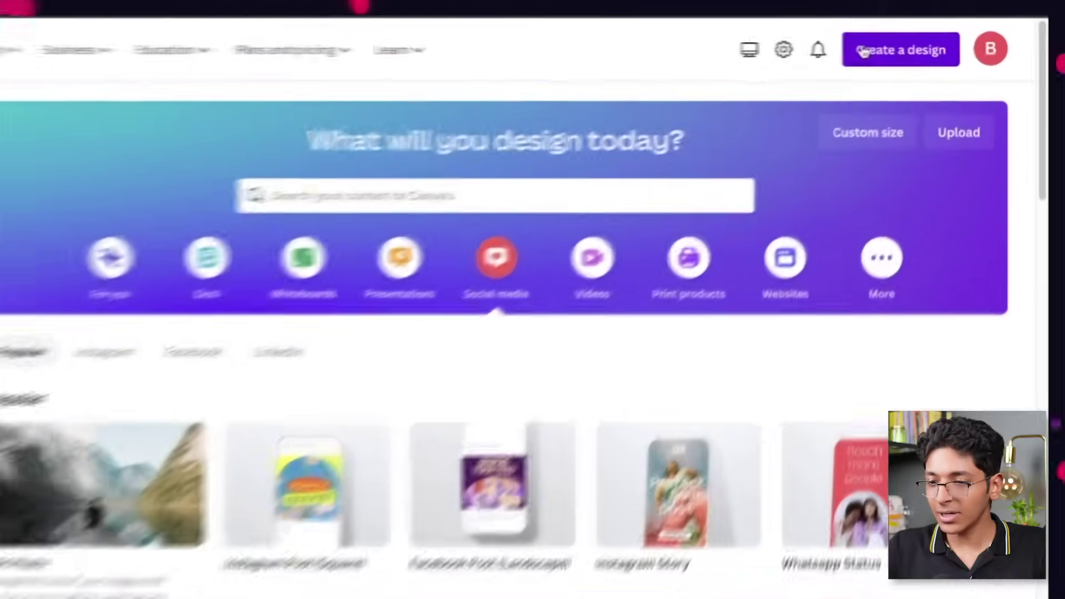
Start a new YouTube Thumbnail design for the party photo
left_click(866, 48)
scroll(787, 350, "down", 3)
scroll(776, 333, "up", 2)
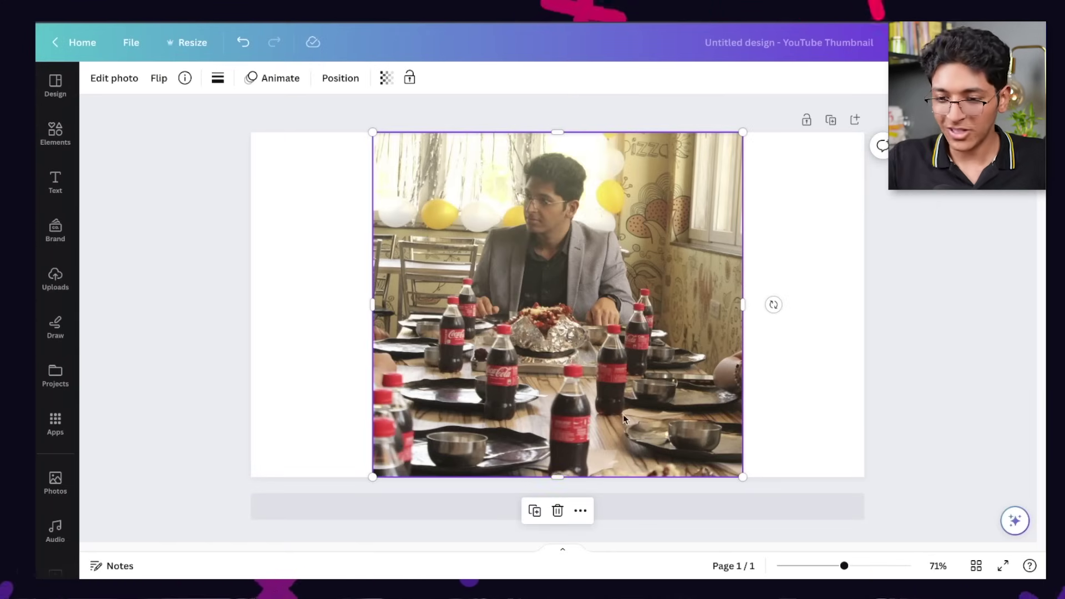
Use Magic Eraser on the party photo to remove the cola bottle in front of the cake
left_click(241, 297)
left_click(383, 188)
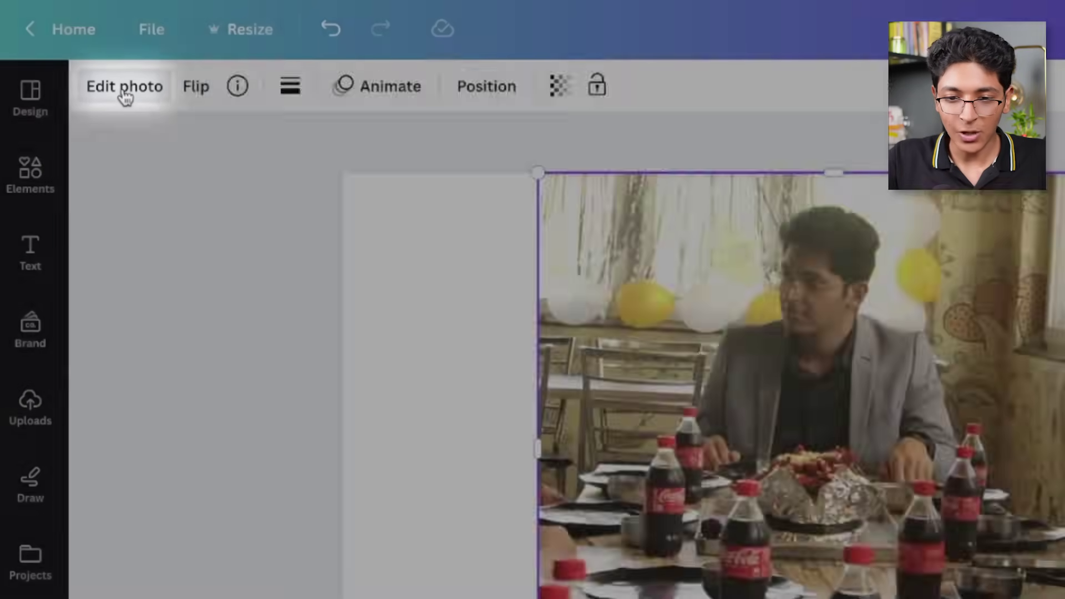
left_click(124, 93)
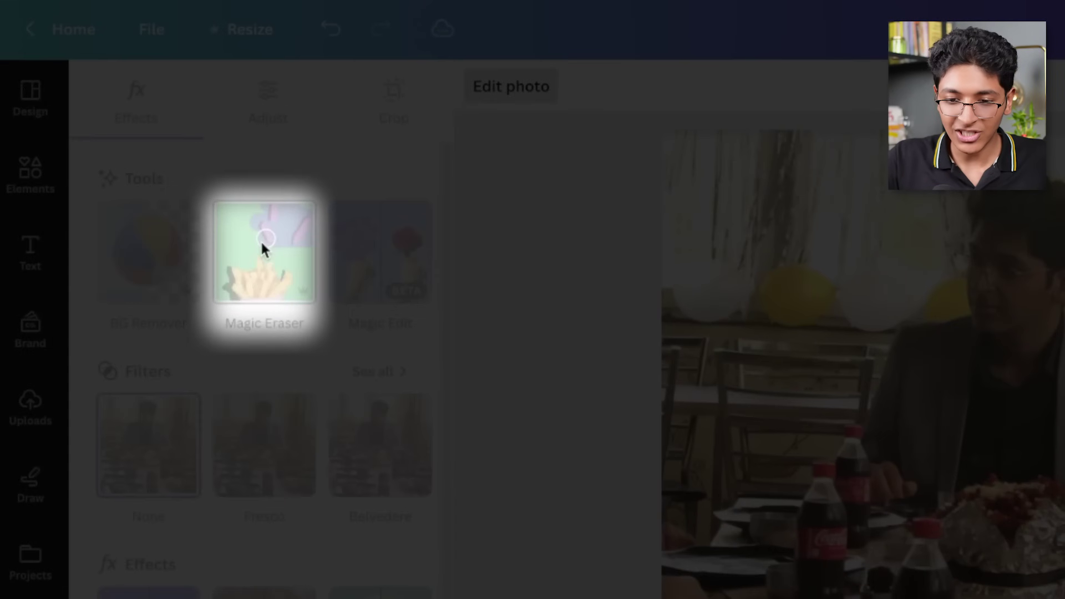
left_click(263, 247)
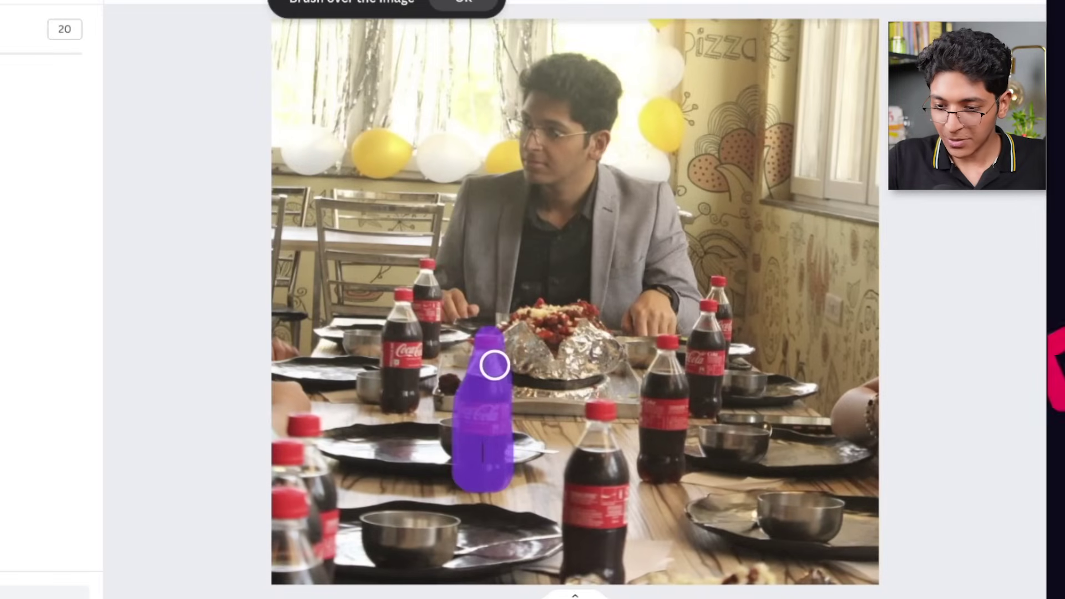
left_click(480, 467)
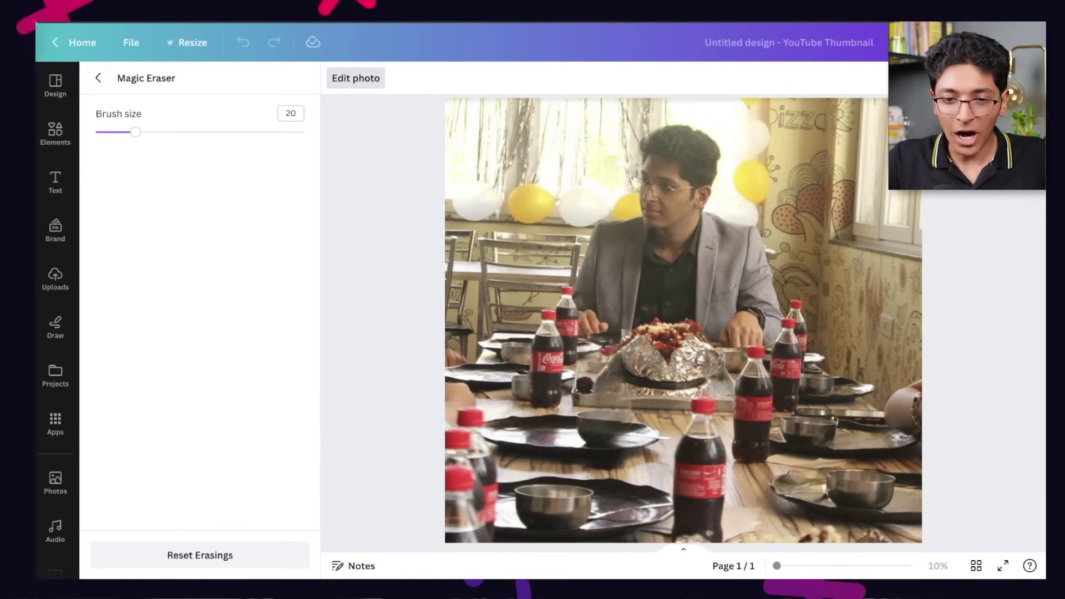
left_click(98, 78)
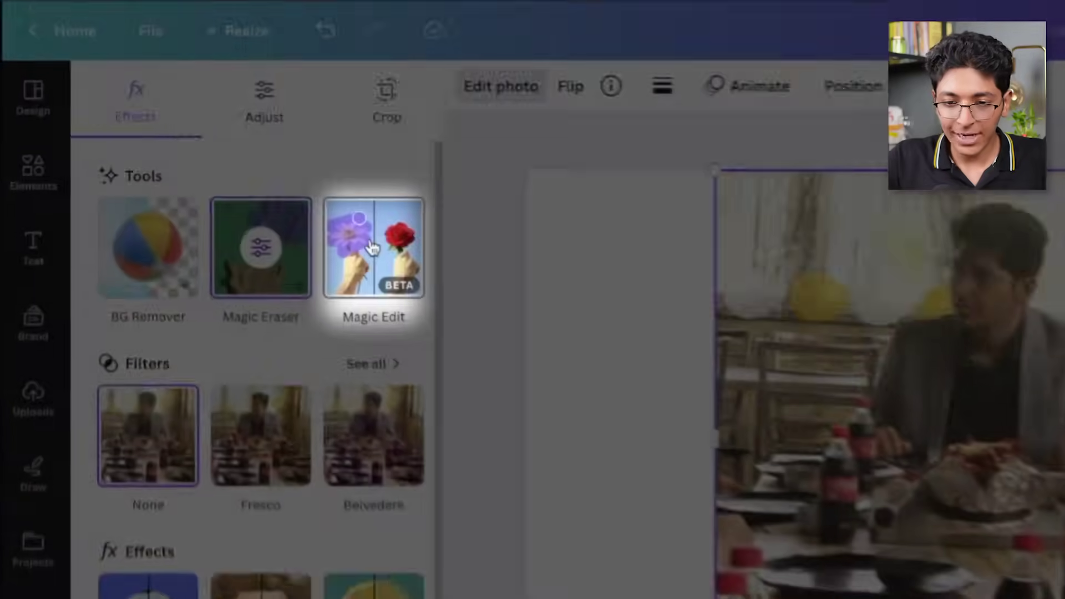
Use Magic Edit on the brushed cola bottle and choose the fourth generated mango result
left_click(273, 180)
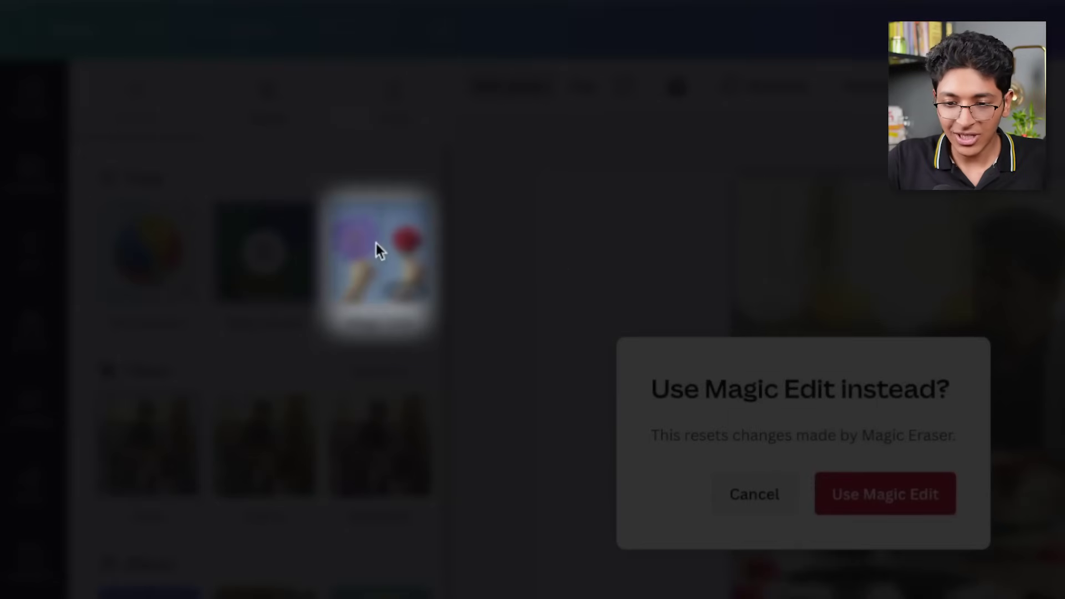
left_click(885, 493)
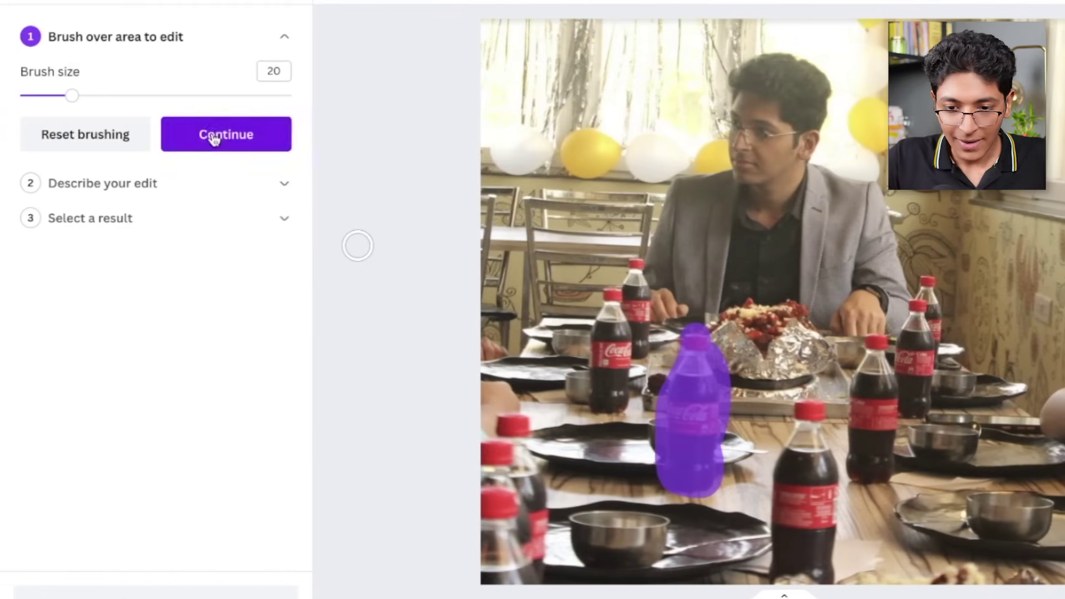
left_click(6, 134)
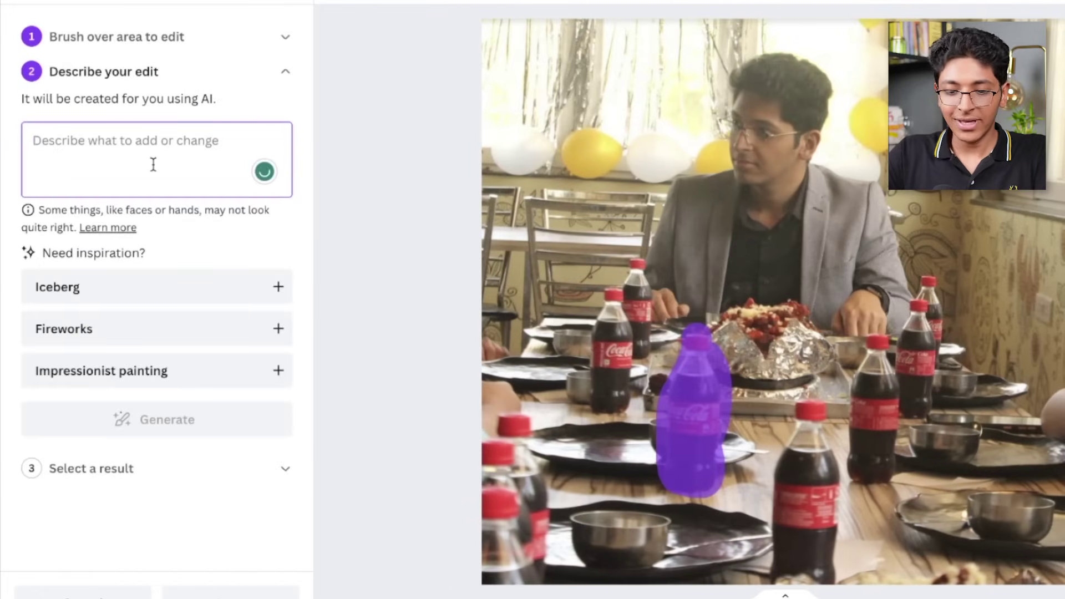
type("mango")
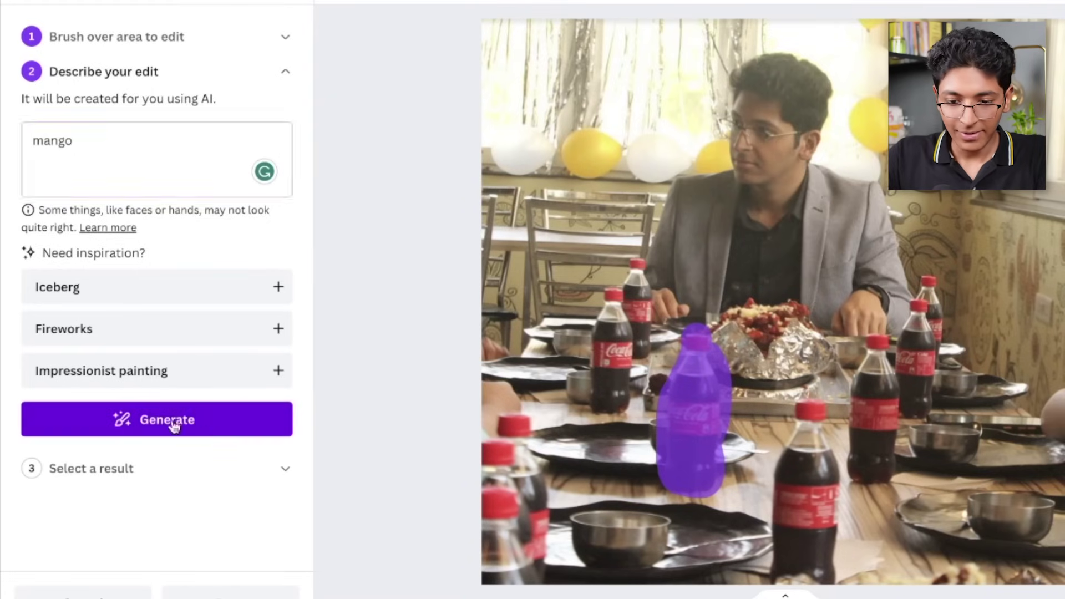
left_click(172, 423)
left_click(216, 386)
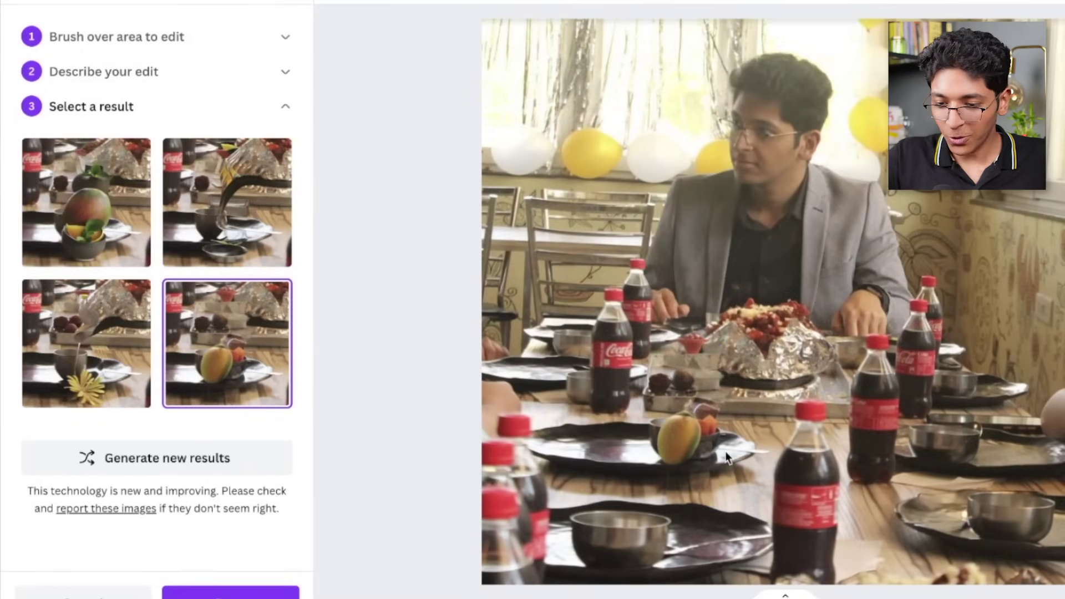
scroll(676, 425, "up", 10)
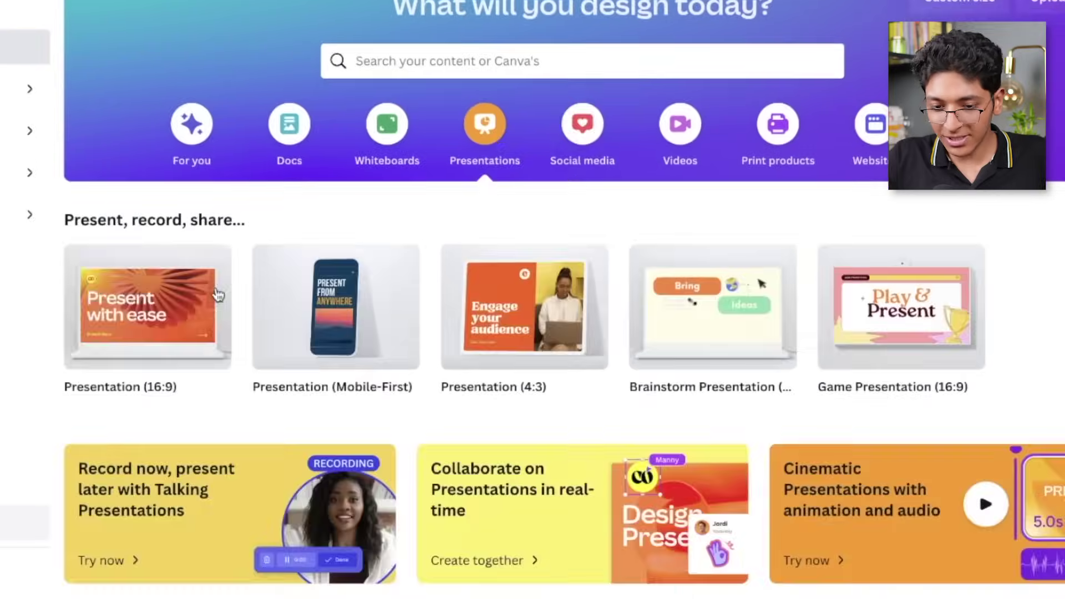
Start a blank presentation and prompt Assistant's Magic Design with the ChatGPT use-cases topic
left_click(143, 304)
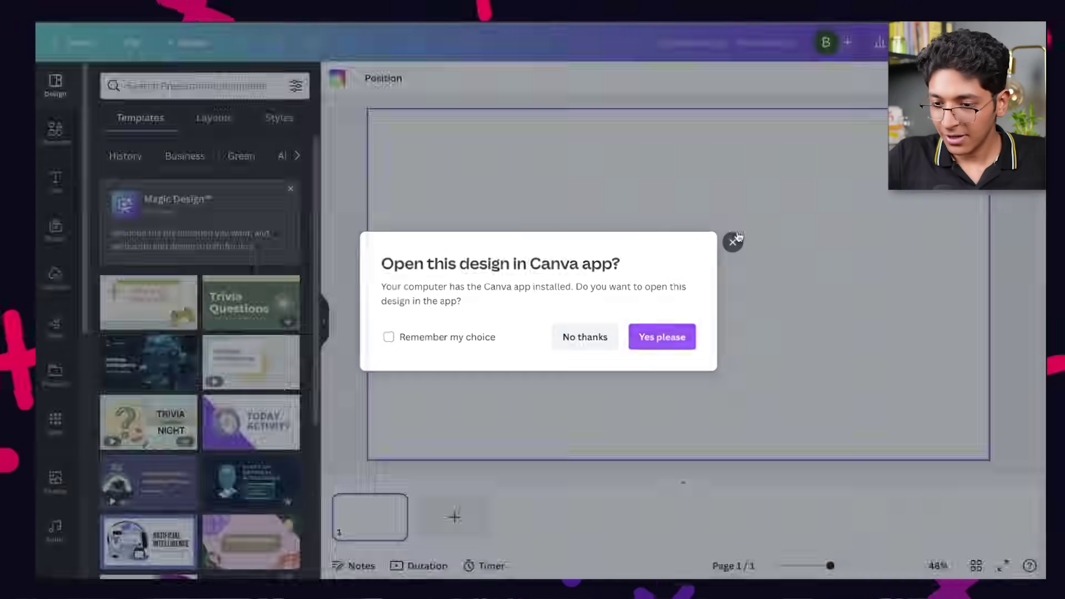
left_click(736, 240)
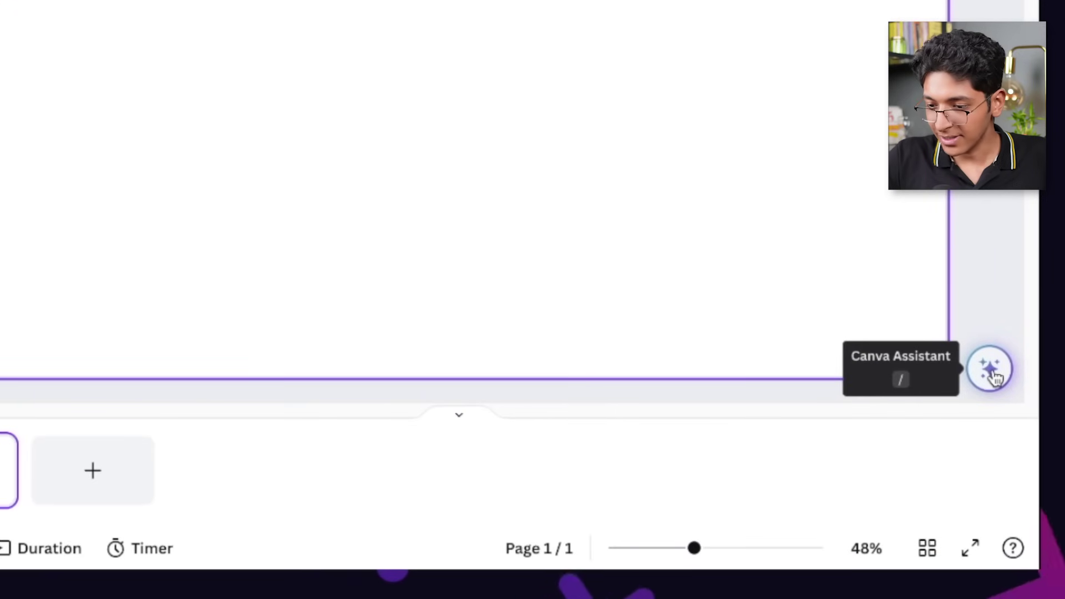
left_click(993, 375)
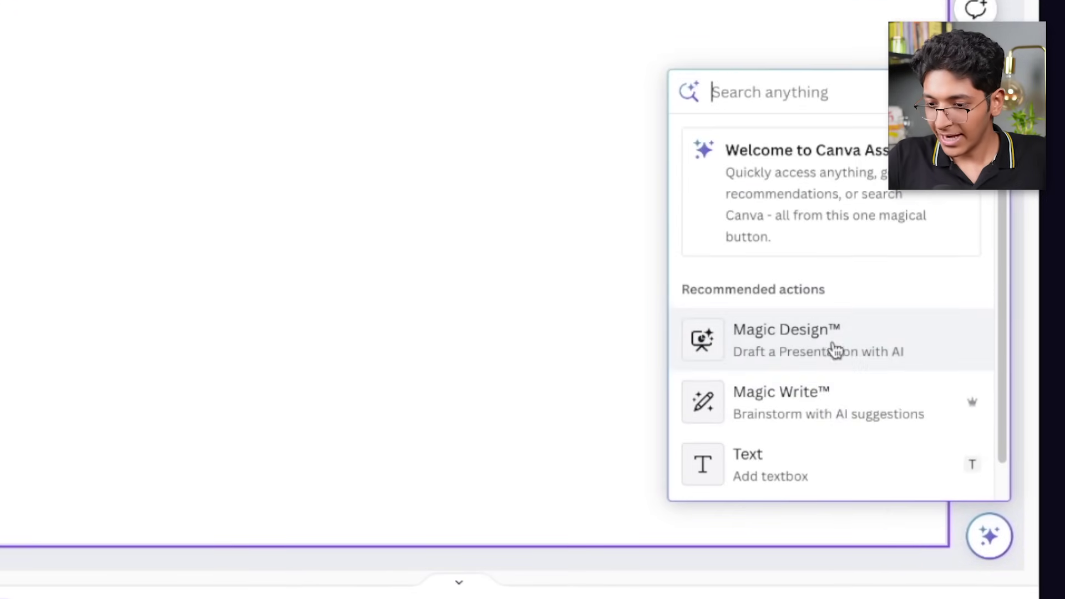
left_click(821, 335)
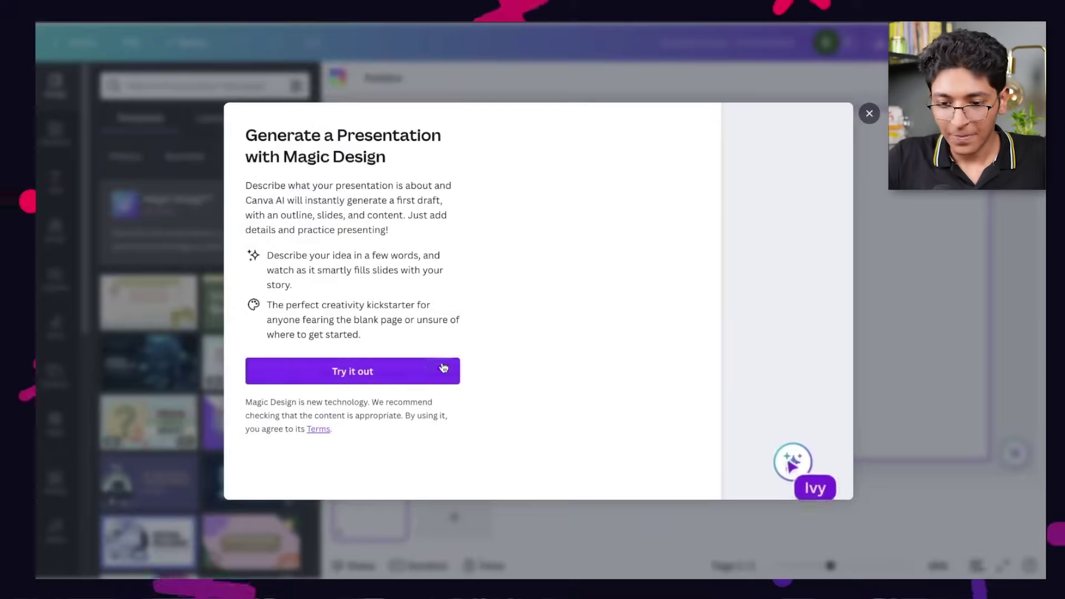
left_click(438, 367)
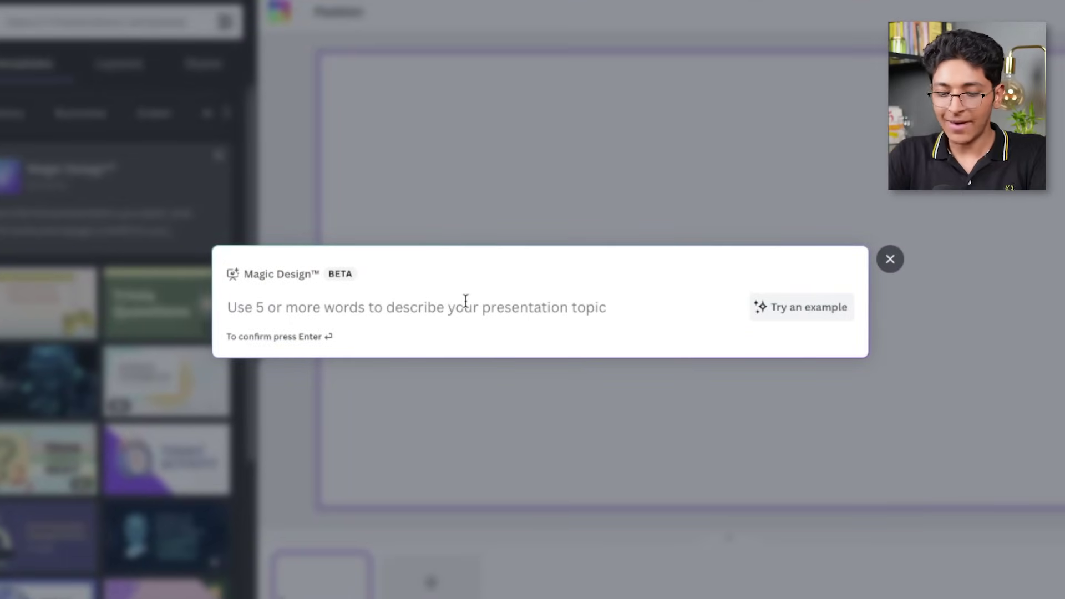
type("5 amazing use cases of ChatGPT for college student")
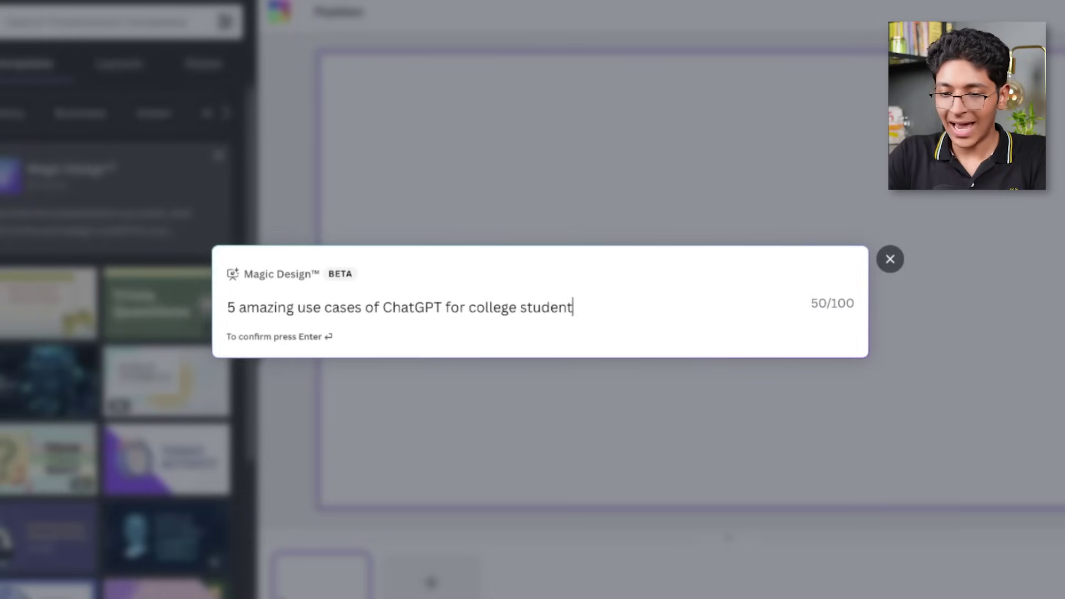
key("Return")
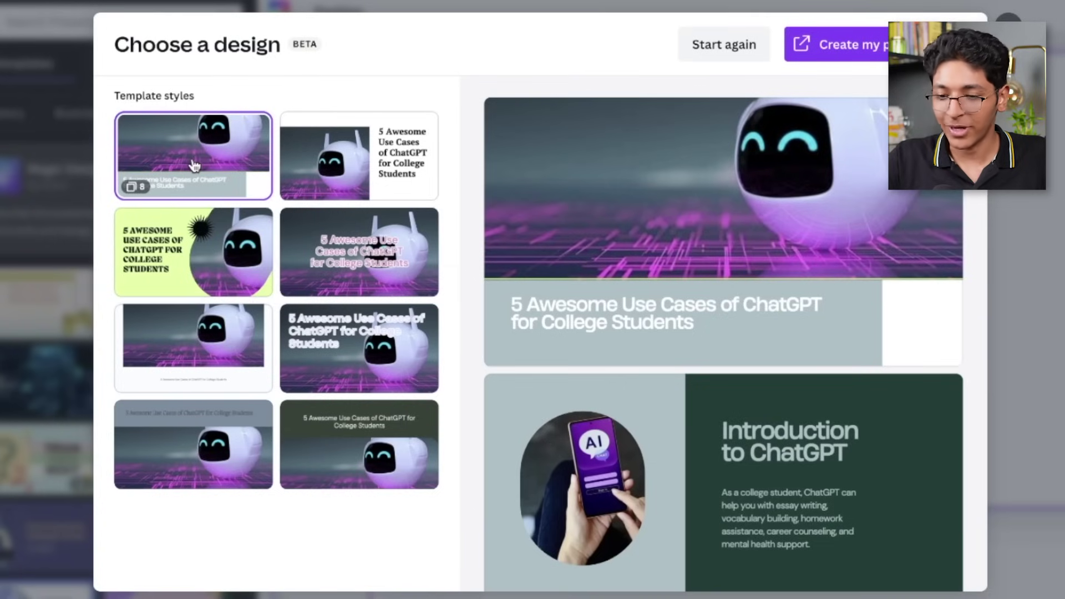
Pick the serif-title style beside the robot and create the presentation from it
scroll(663, 282, "down", 20)
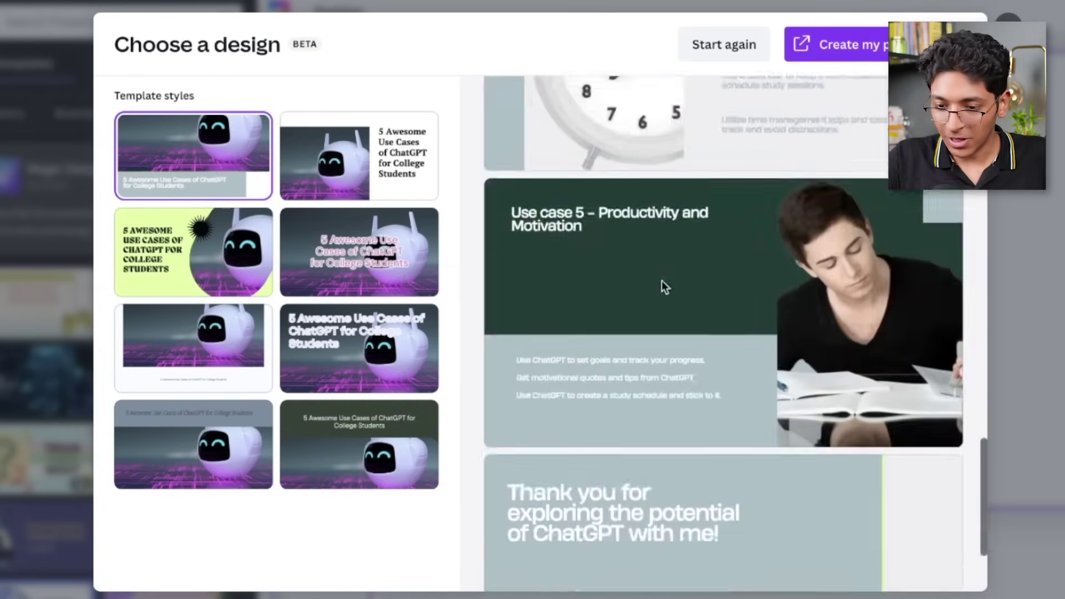
left_click(346, 189)
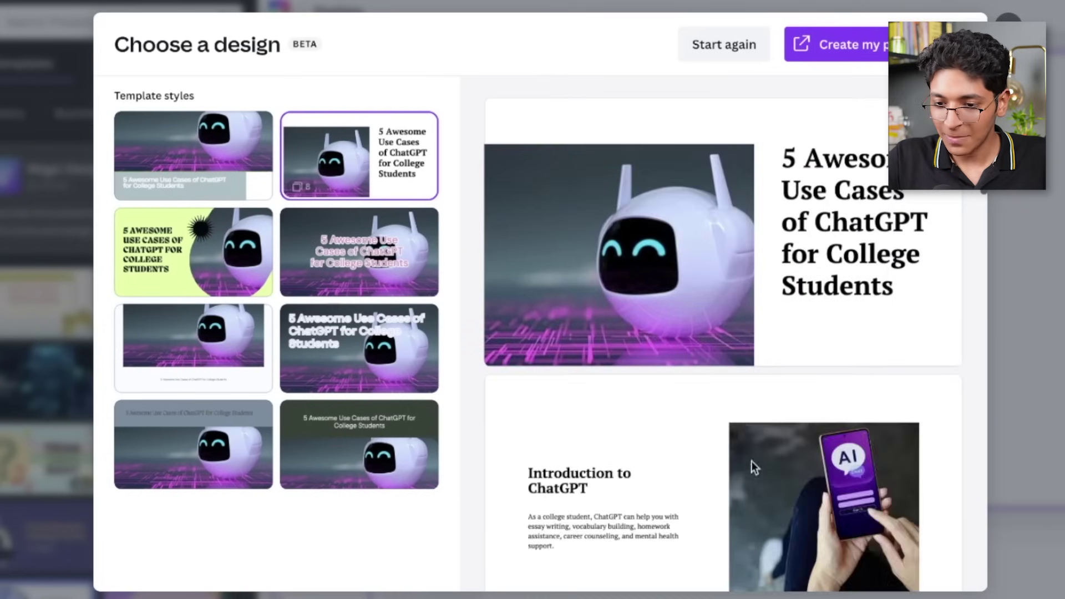
scroll(745, 410, "down", 9)
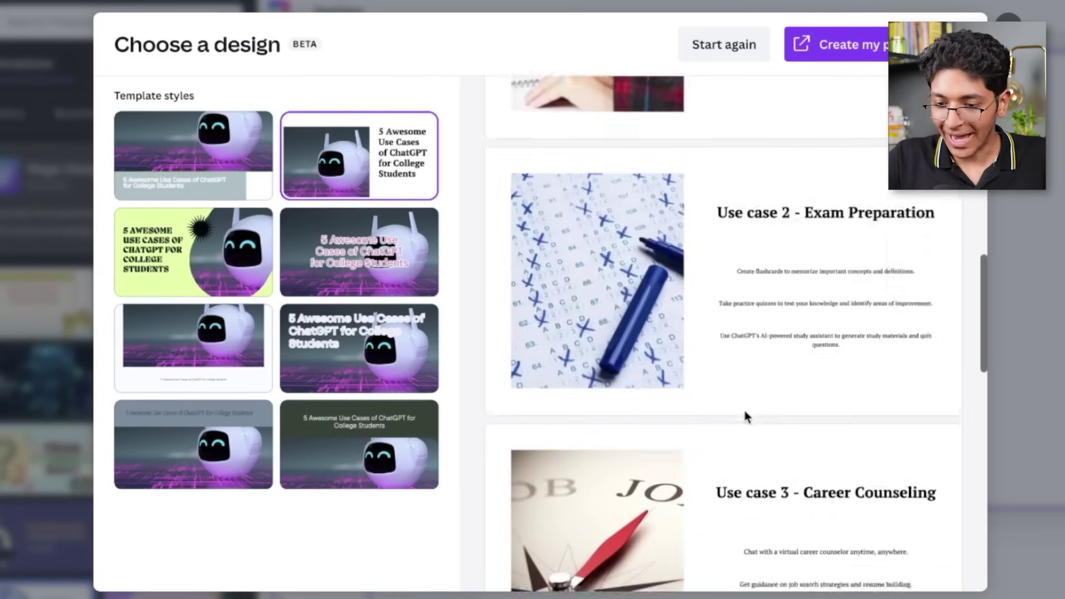
scroll(746, 413, "down", 2)
scroll(701, 451, "down", 8)
scroll(700, 448, "down", 3)
scroll(694, 441, "up", 15)
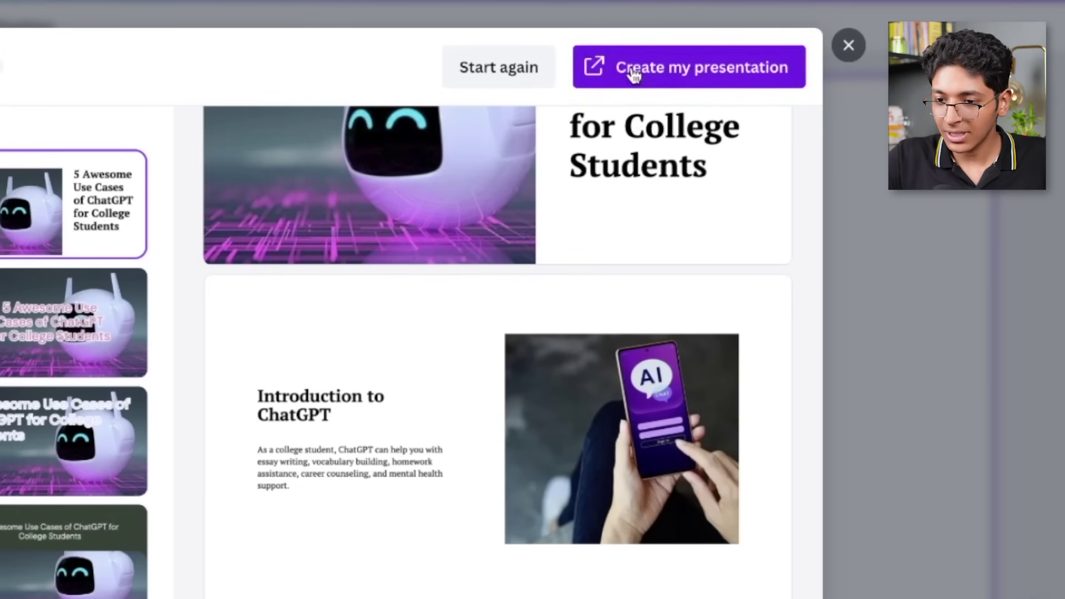
left_click(635, 85)
Browse the slides, inspecting the text, title and alarm clock image on the Time Management slide
scroll(704, 341, "down", 5)
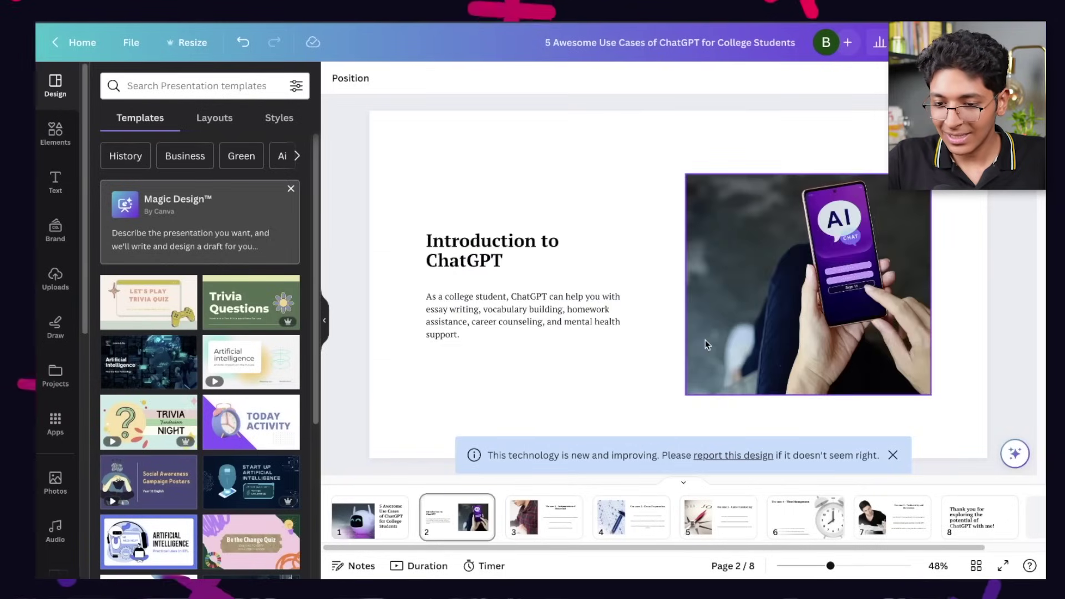
scroll(705, 340, "down", 8)
scroll(704, 341, "down", 5)
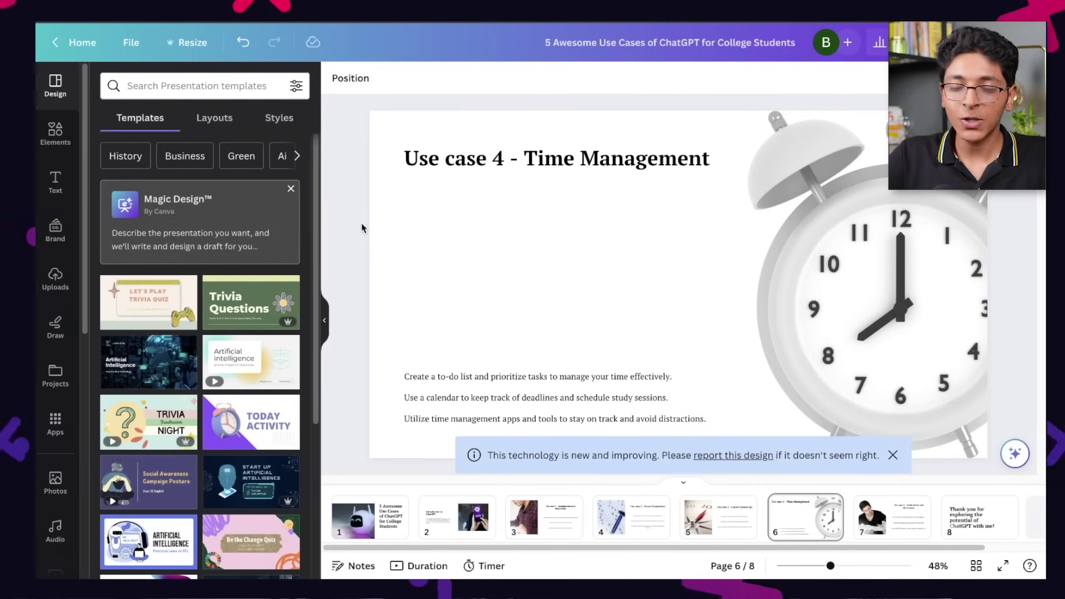
left_click(560, 376)
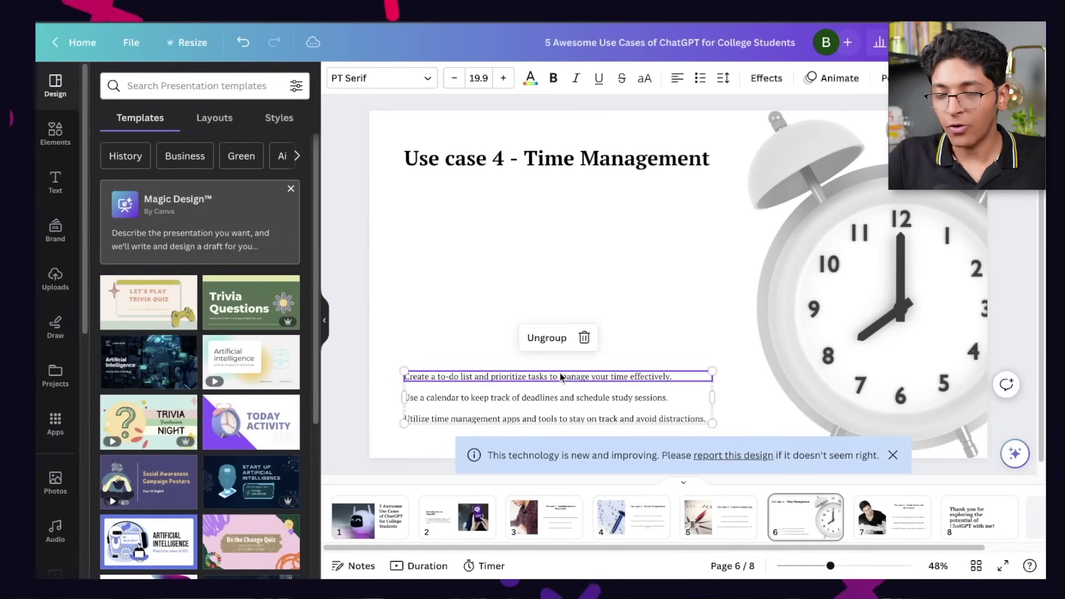
left_click(583, 160)
left_click(836, 253)
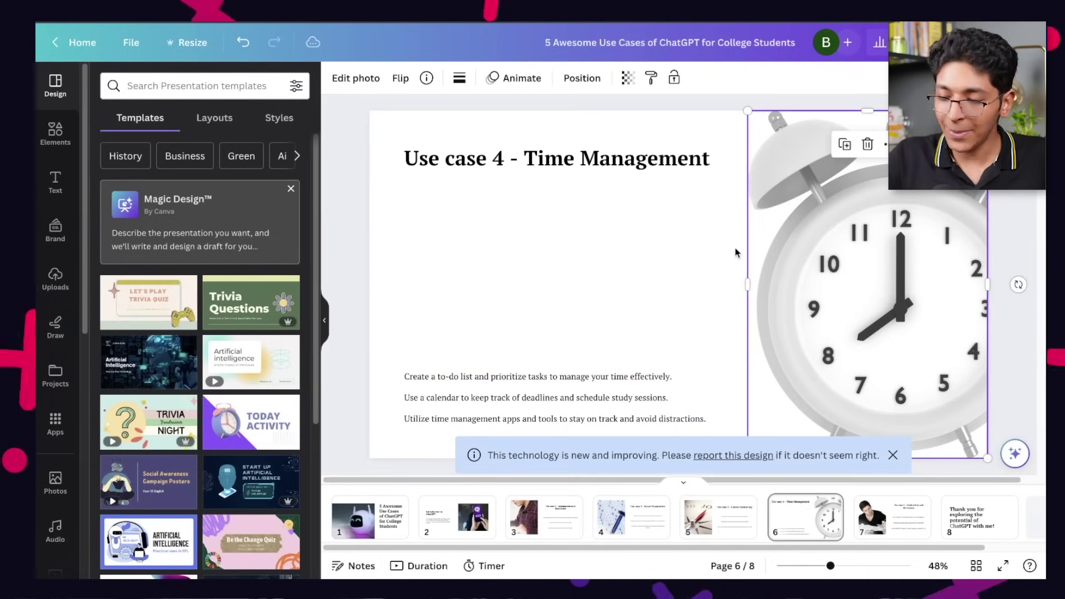
left_click(664, 245)
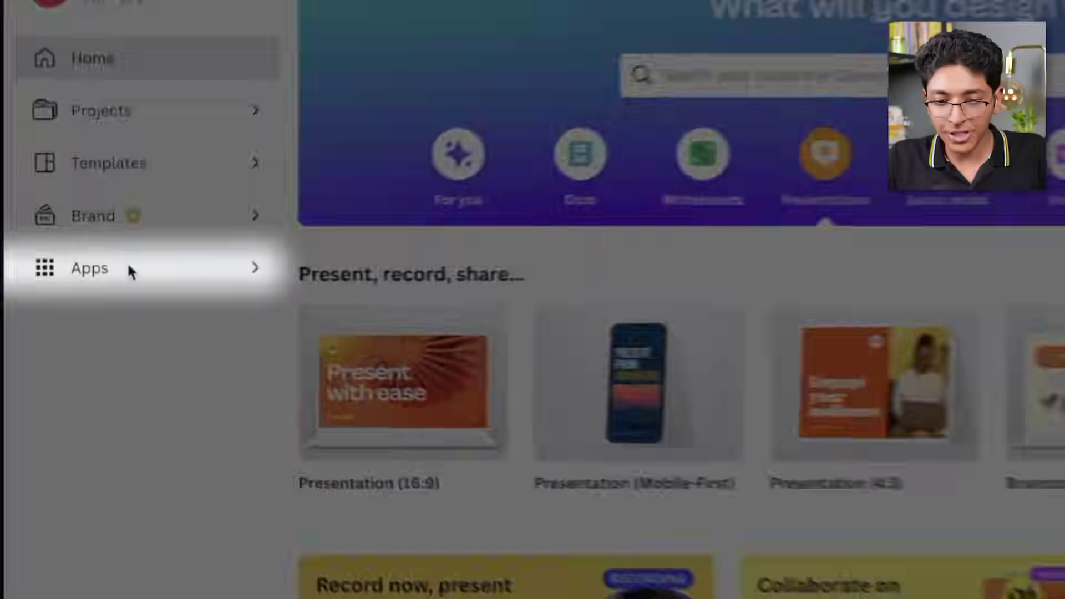
Search Canva's Apps page for 'heygen'
left_click(111, 278)
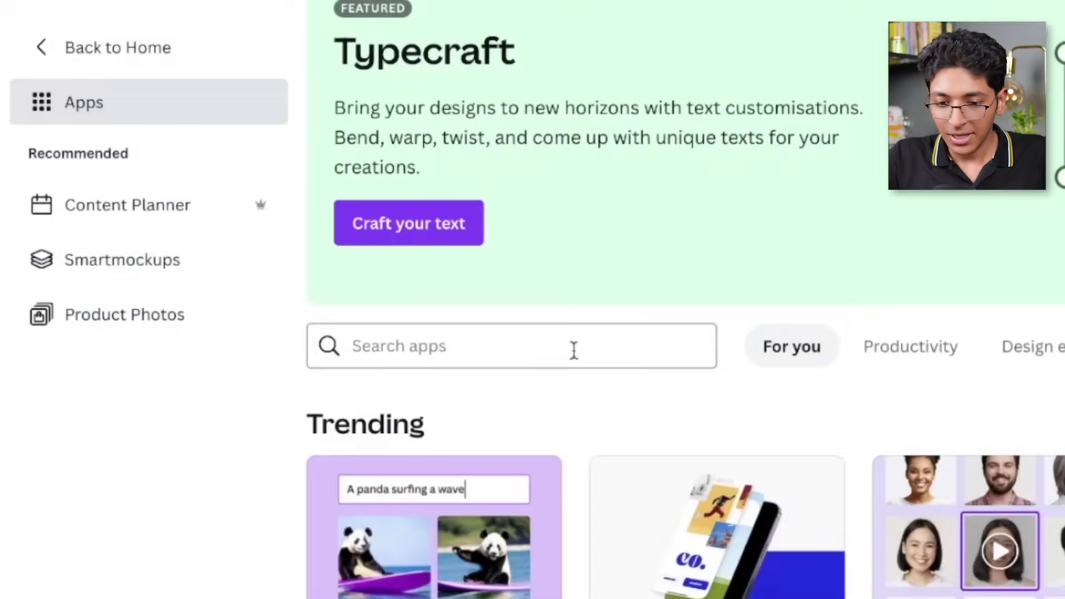
left_click(573, 350)
type("heygen")
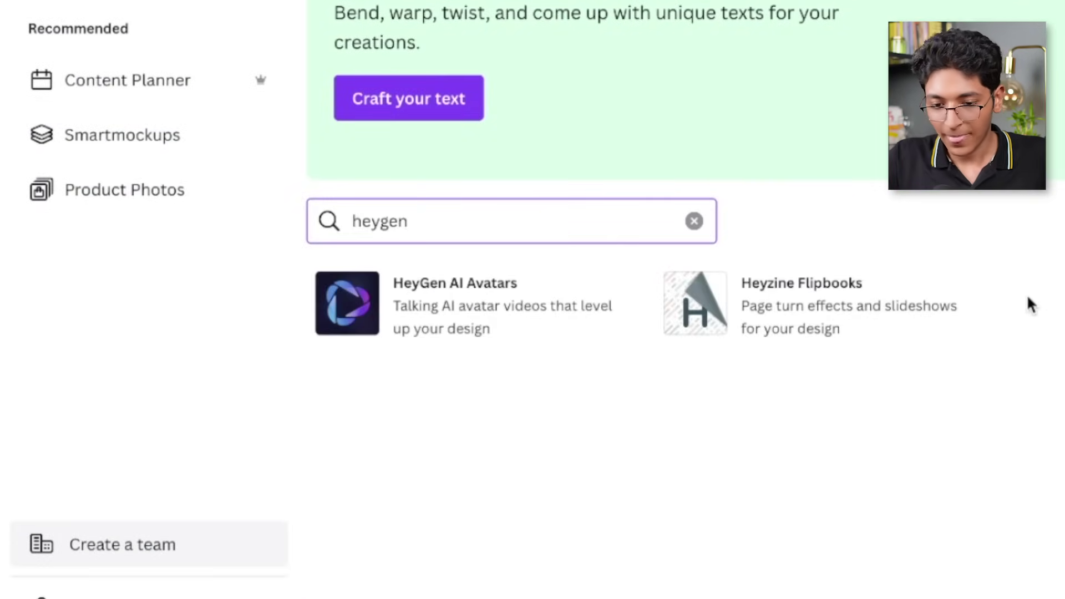
Open HeyGen AI Avatars in a new Instagram Story design, dismissing the desktop-app offer
left_click(416, 302)
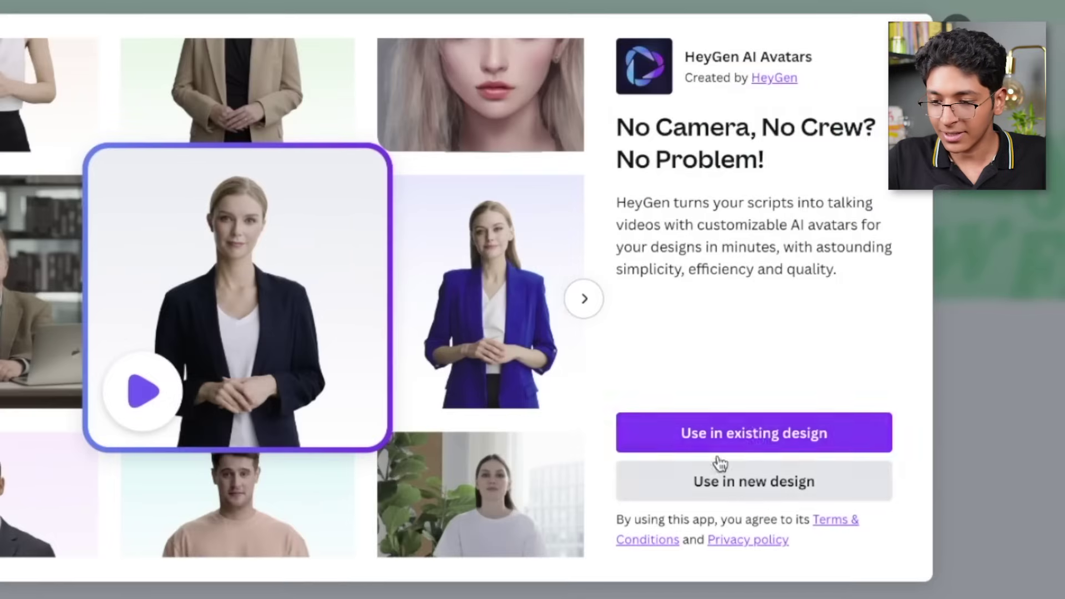
left_click(737, 467)
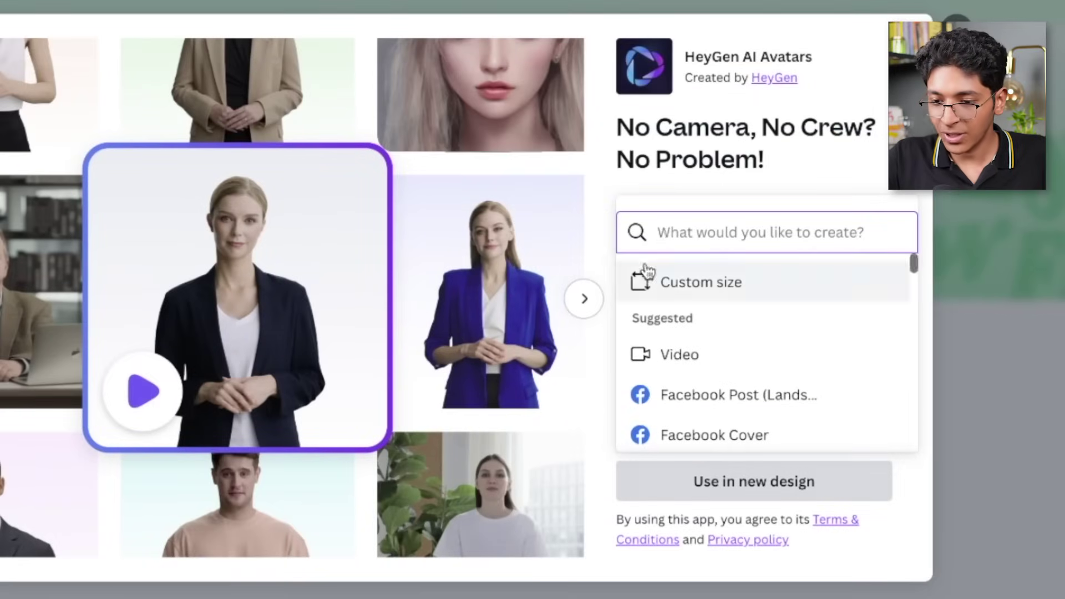
scroll(752, 381, "down", 6)
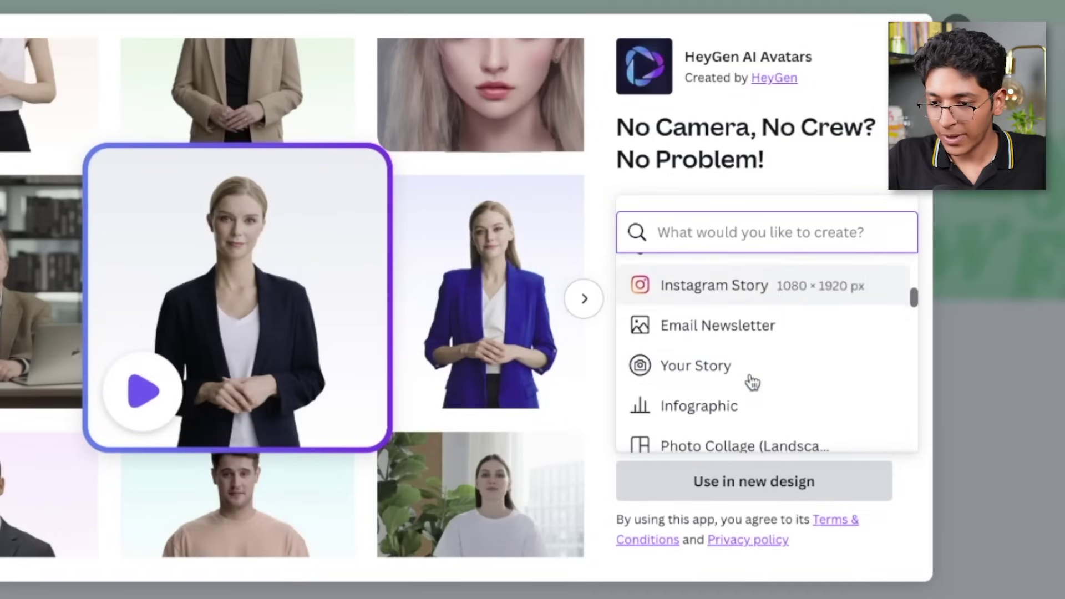
scroll(717, 300, "down", 2)
scroll(715, 301, "up", 2)
left_click(714, 285)
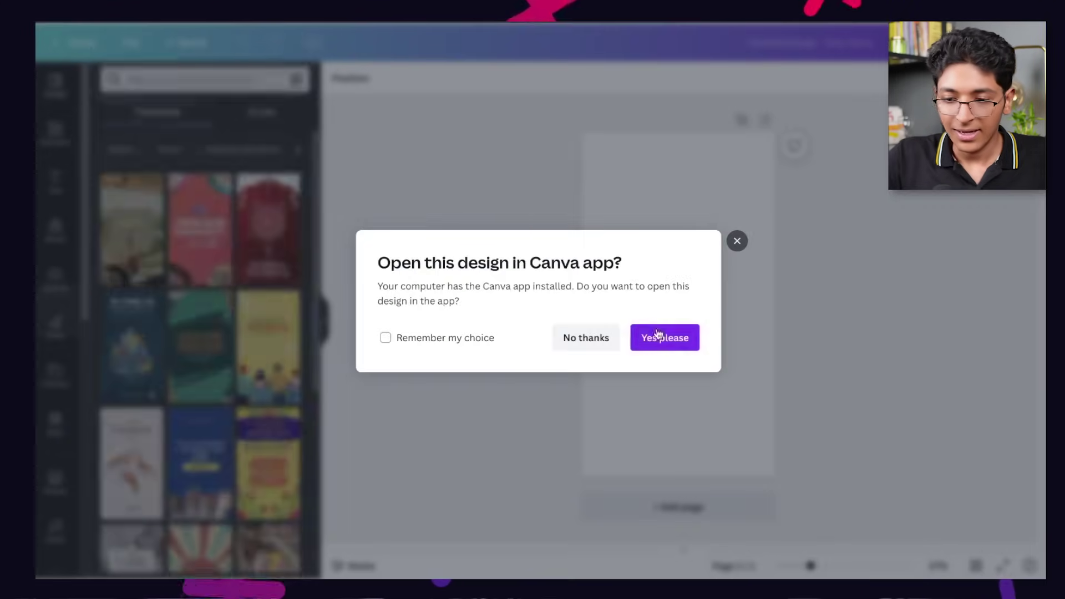
left_click(740, 240)
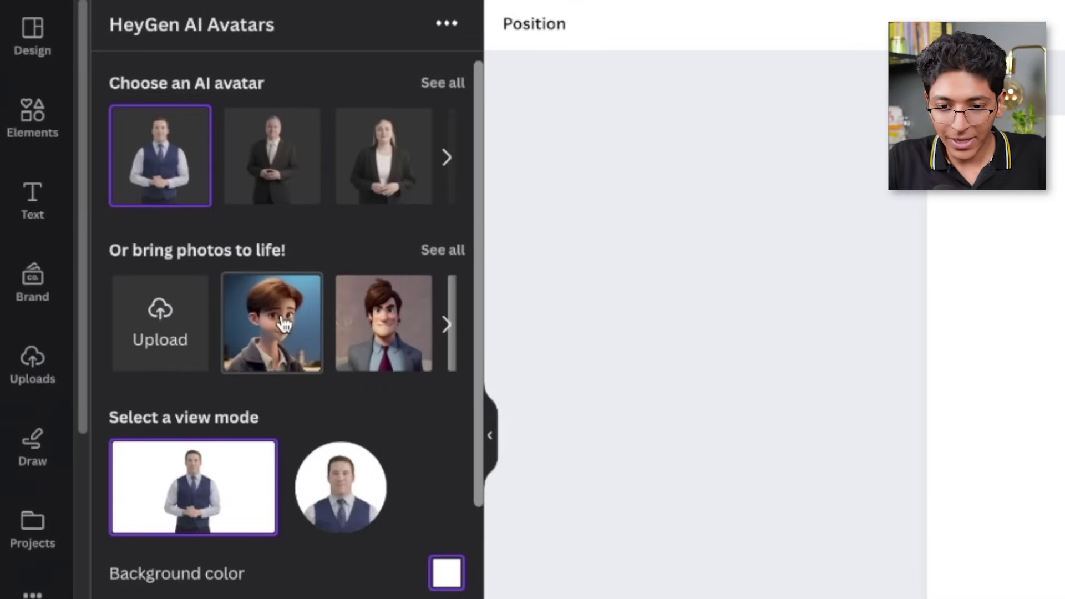
Generate a cartoon boy avatar video saying 'Hi there, welcome to my channel!' and connect HeyGen
left_click(278, 314)
scroll(320, 566, "down", 5)
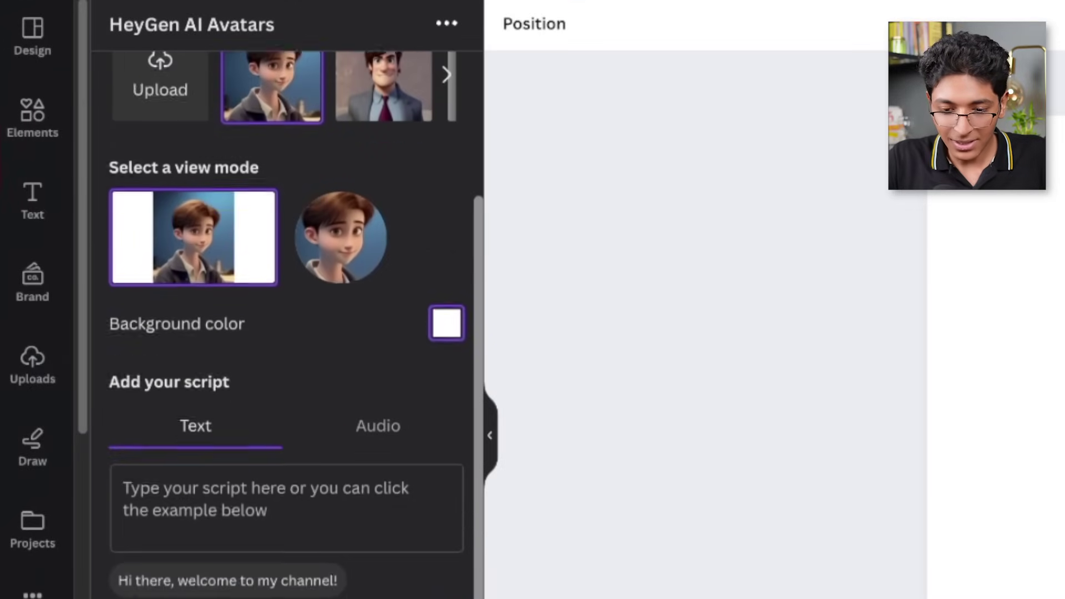
left_click(211, 551)
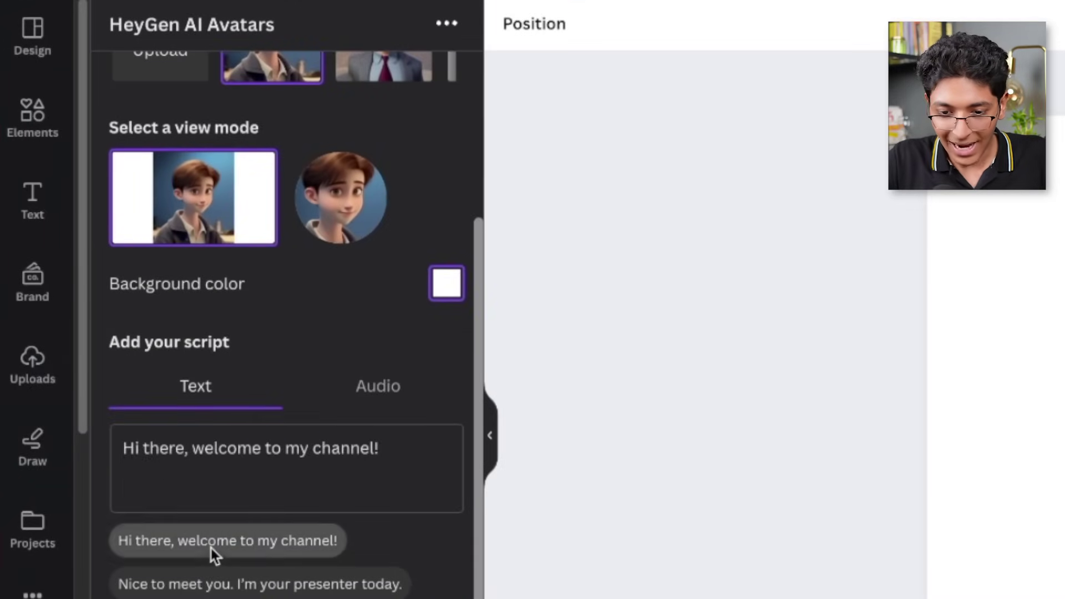
scroll(331, 563, "down", 2)
scroll(330, 558, "down", 8)
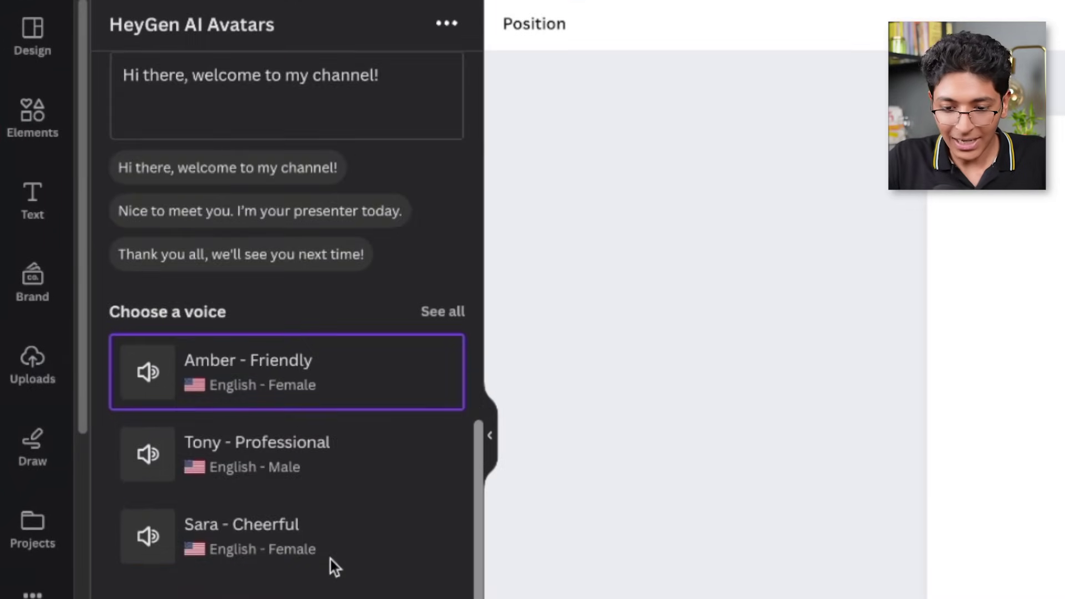
left_click(249, 471)
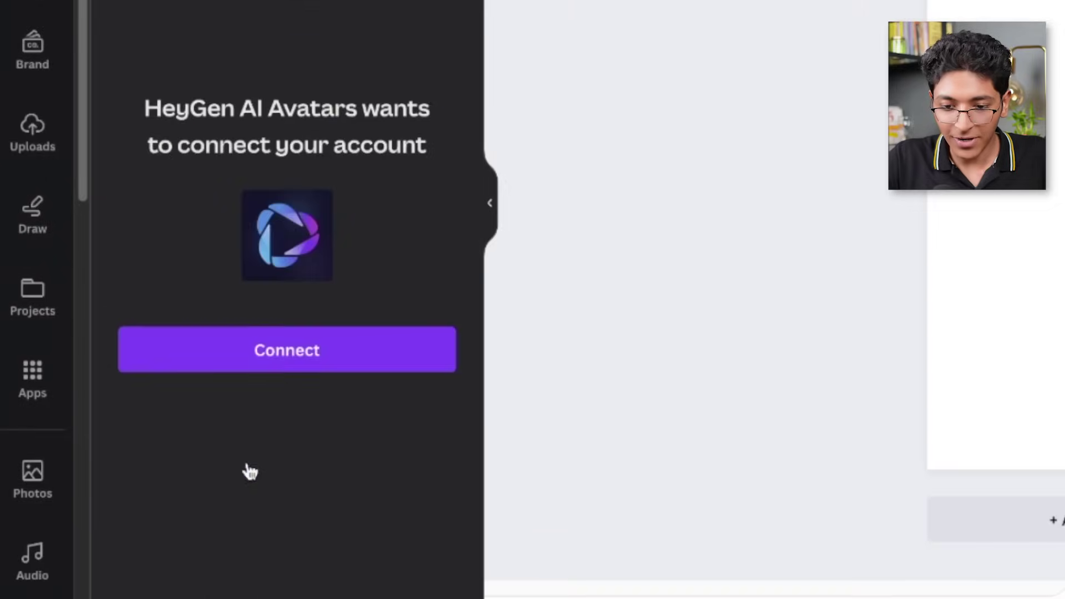
left_click(280, 357)
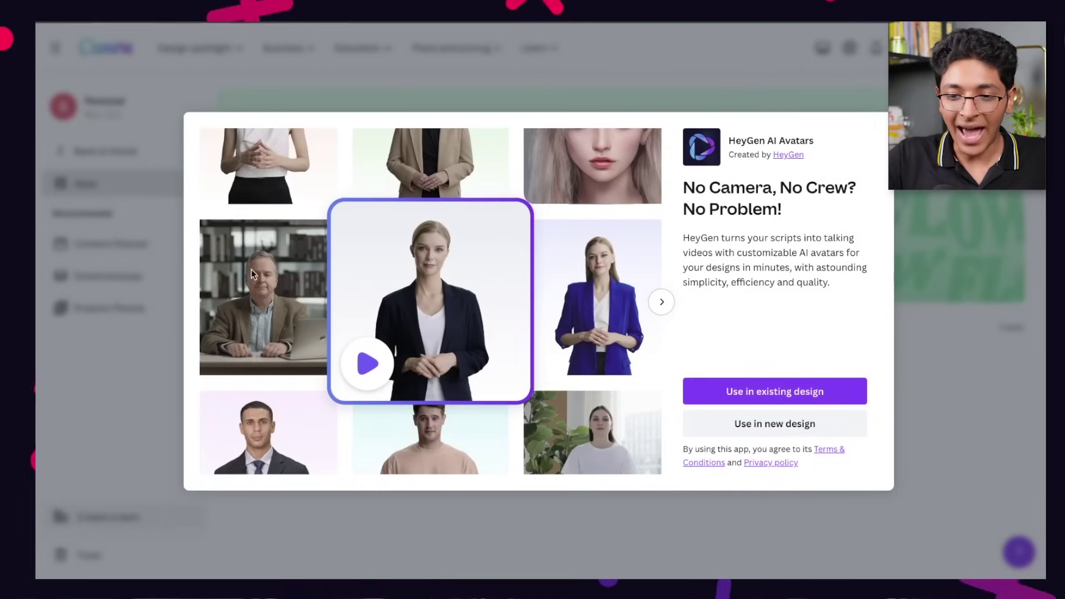
Close HeyGen's details, search apps for 'd' and open D-ID AI Presenters
key("Escape")
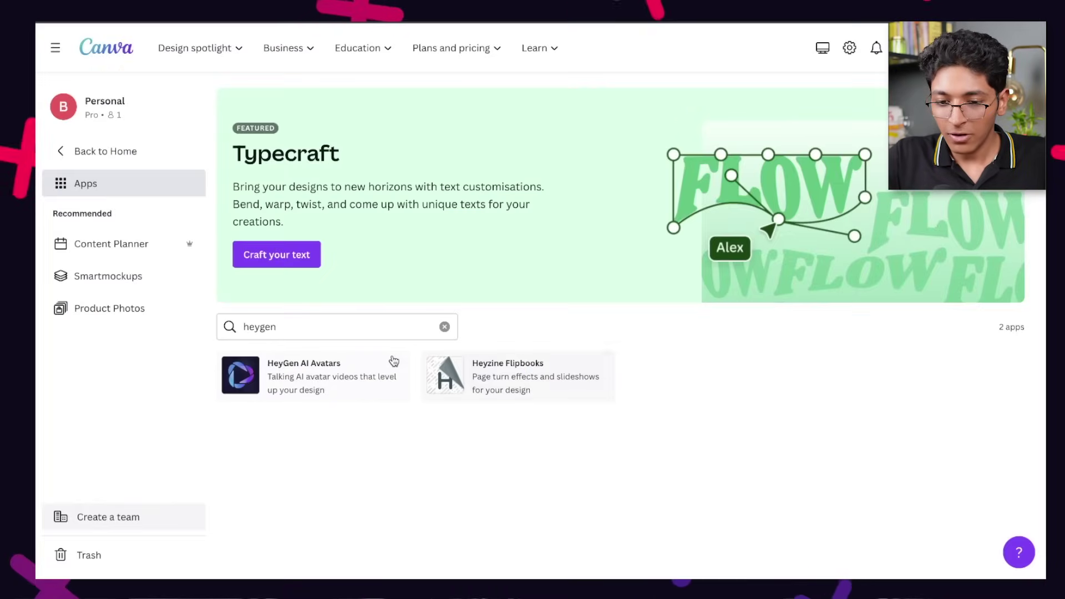
left_click(442, 326)
type("d")
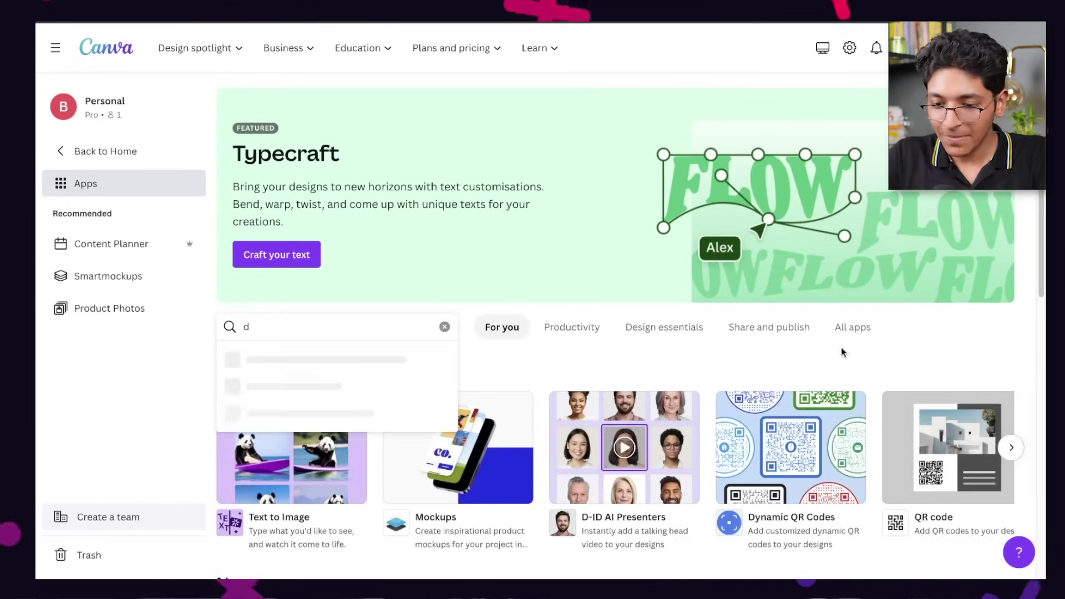
left_click(636, 424)
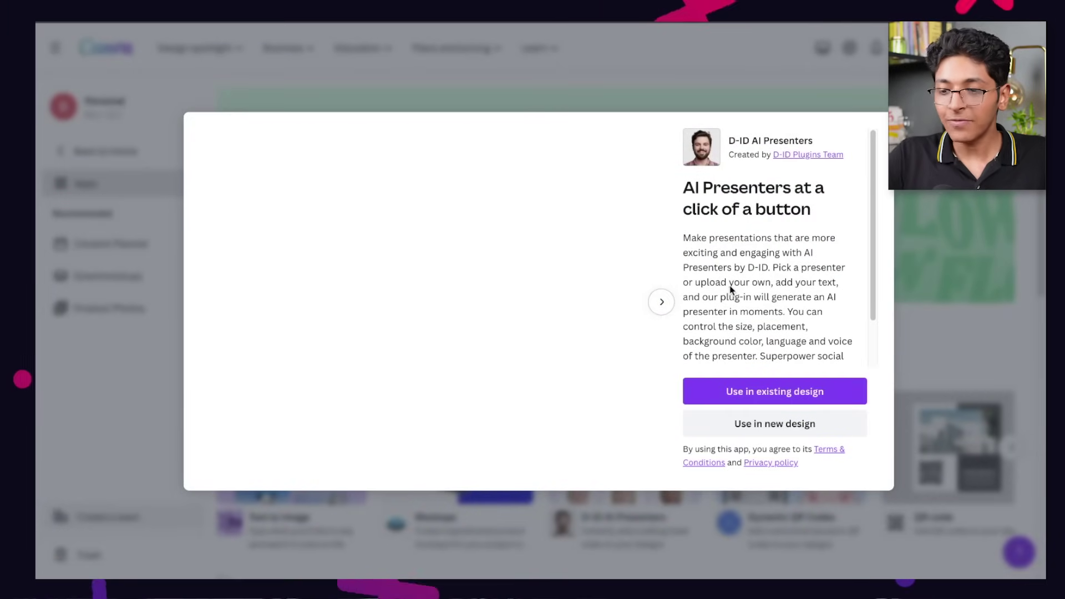